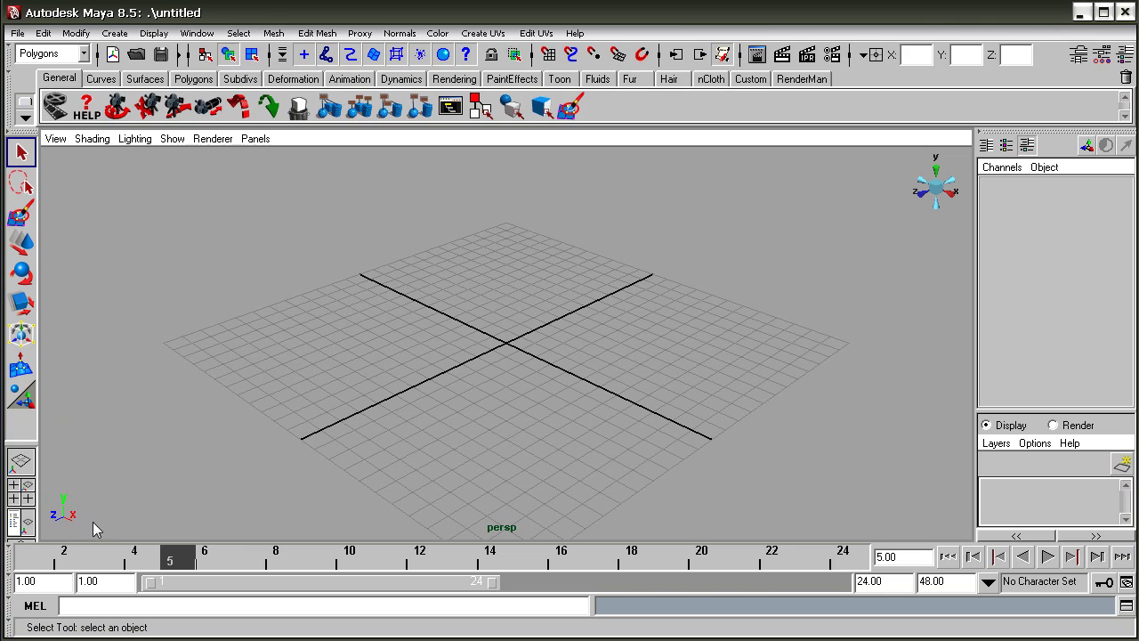
- Play the timeline, stop back at frame 1, and scrub through the frames
key("alt+v")
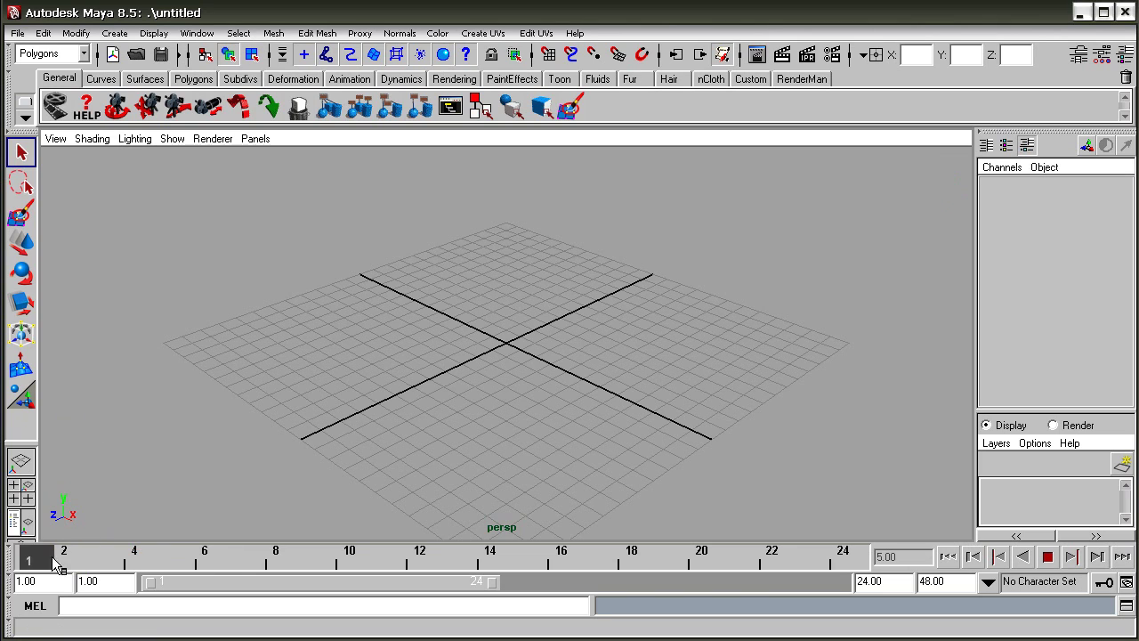
left_click_drag(412, 568, 40, 569)
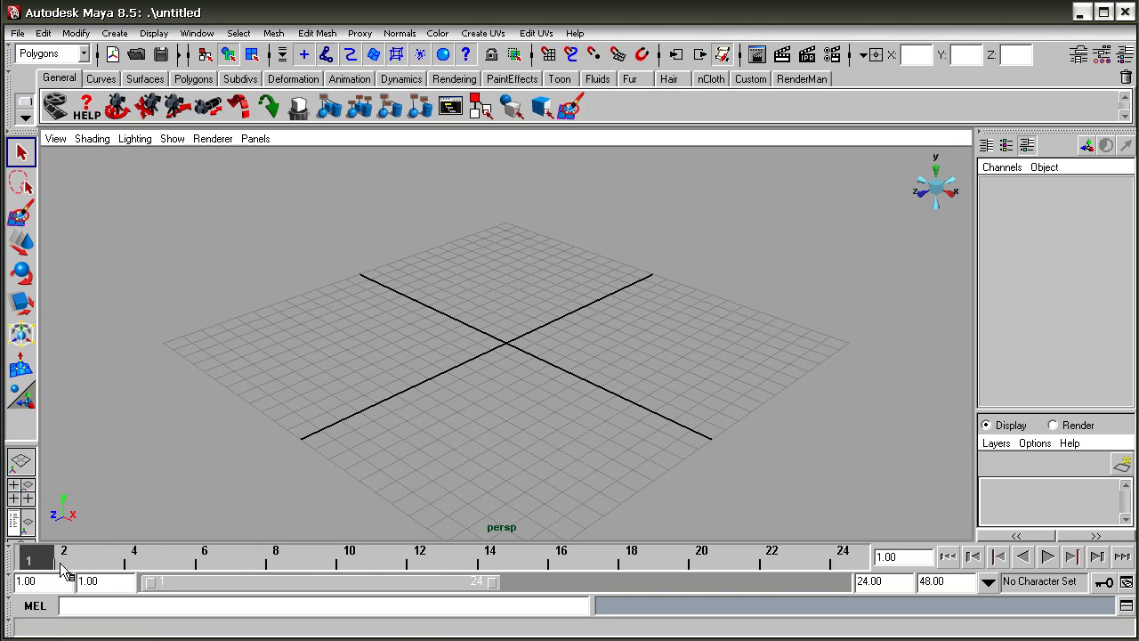
mouse_move(225, 583)
left_mouse_down()
mouse_move(368, 587)
mouse_move(207, 594)
left_mouse_up()
mouse_move(99, 570)
left_mouse_down()
mouse_move(753, 571)
mouse_move(69, 570)
left_mouse_up()
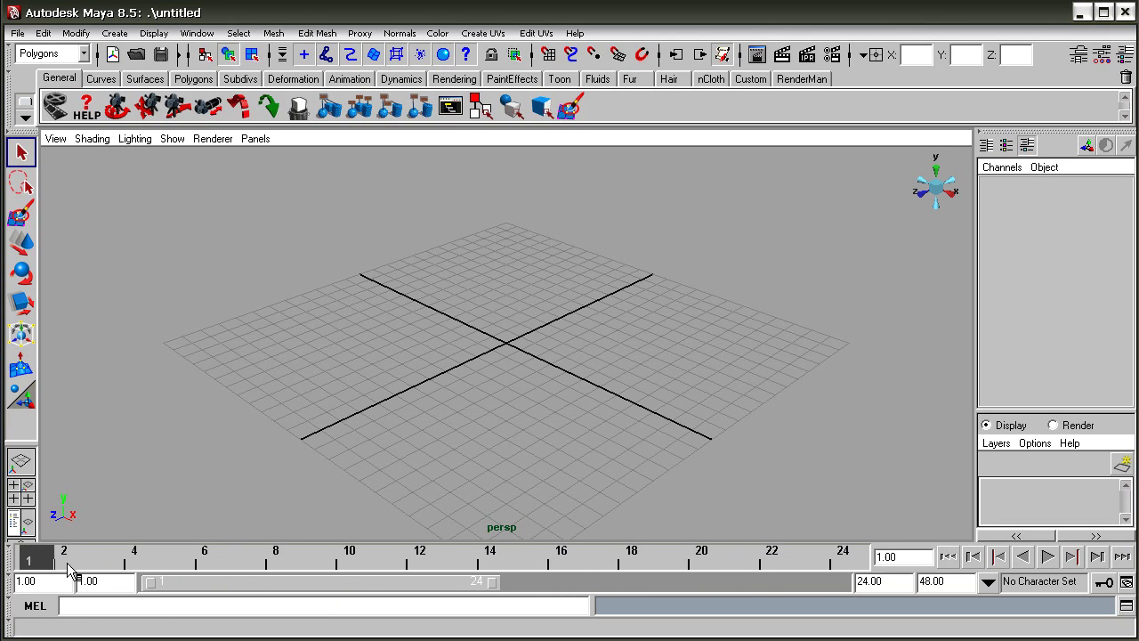
- Set the playback end time to 200
double_click(894, 582)
double_click(960, 584)
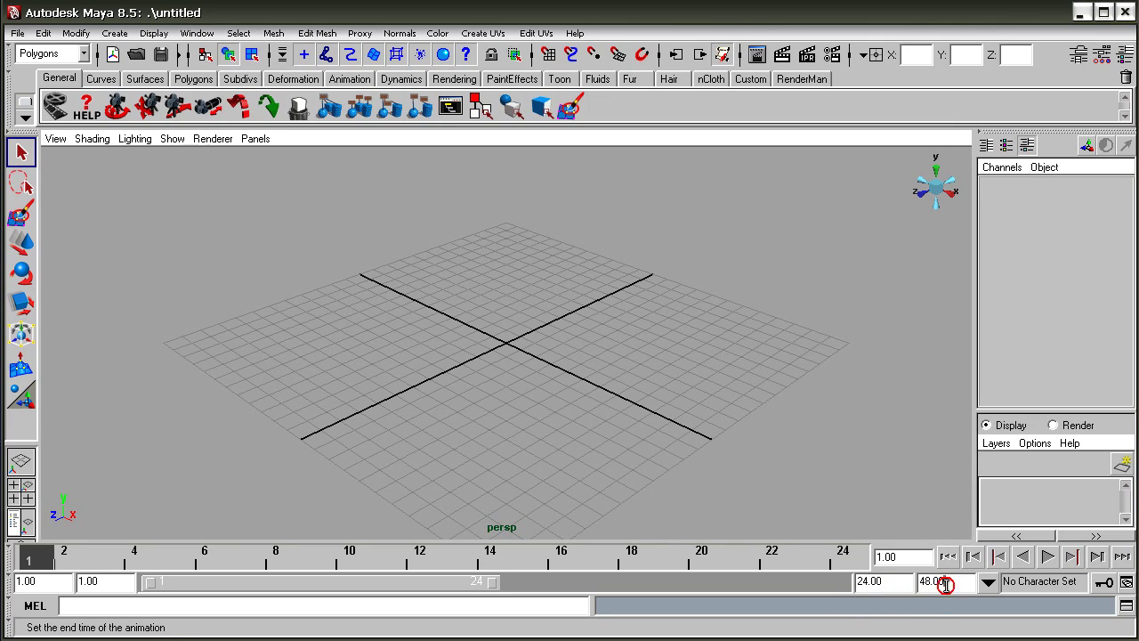
left_click(899, 585)
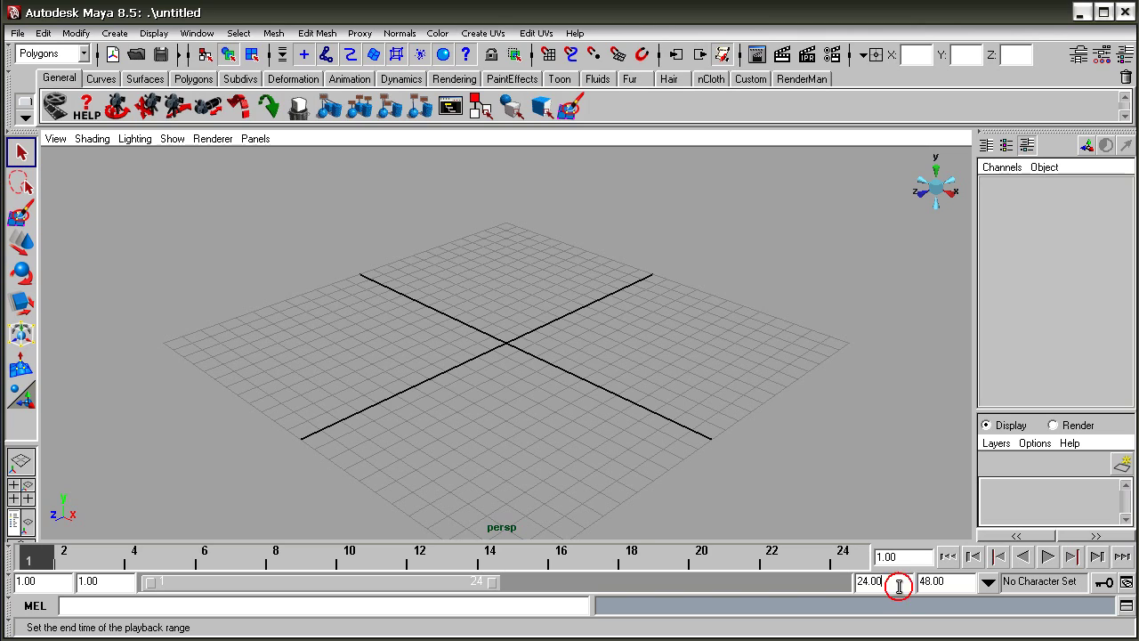
left_click_drag(897, 582, 858, 582)
type("20")
key("Return")
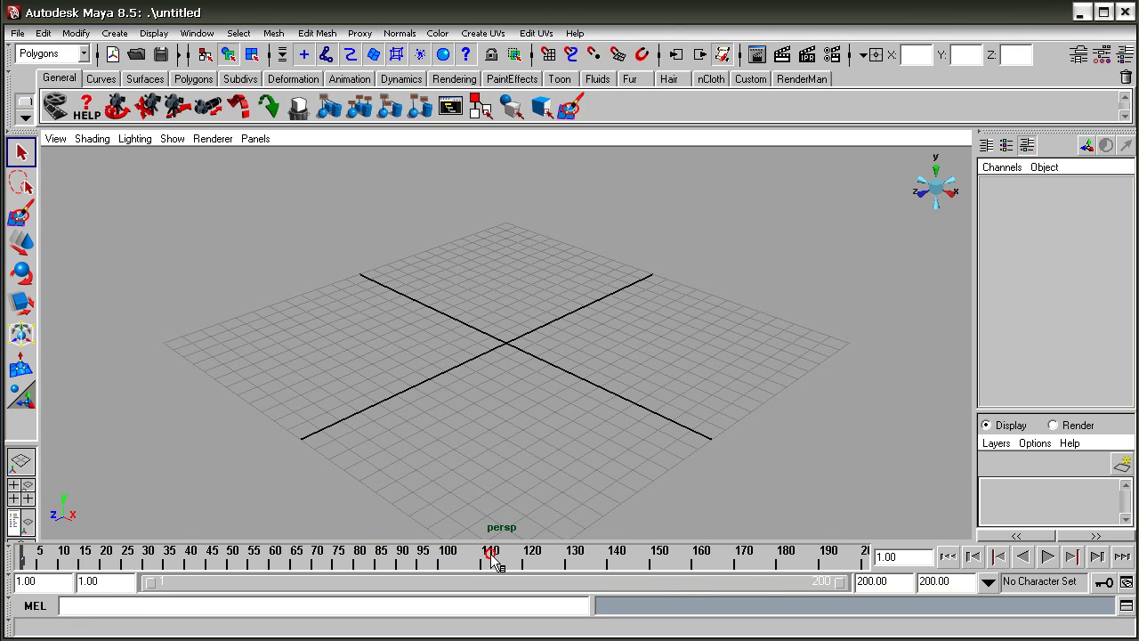
- Play the new 200-frame range, stop, and set the current frame to 173
key("alt+v")
left_click(28, 564)
mouse_move(844, 594)
left_mouse_down()
mouse_move(454, 594)
mouse_move(854, 595)
left_mouse_up()
left_click(748, 557)
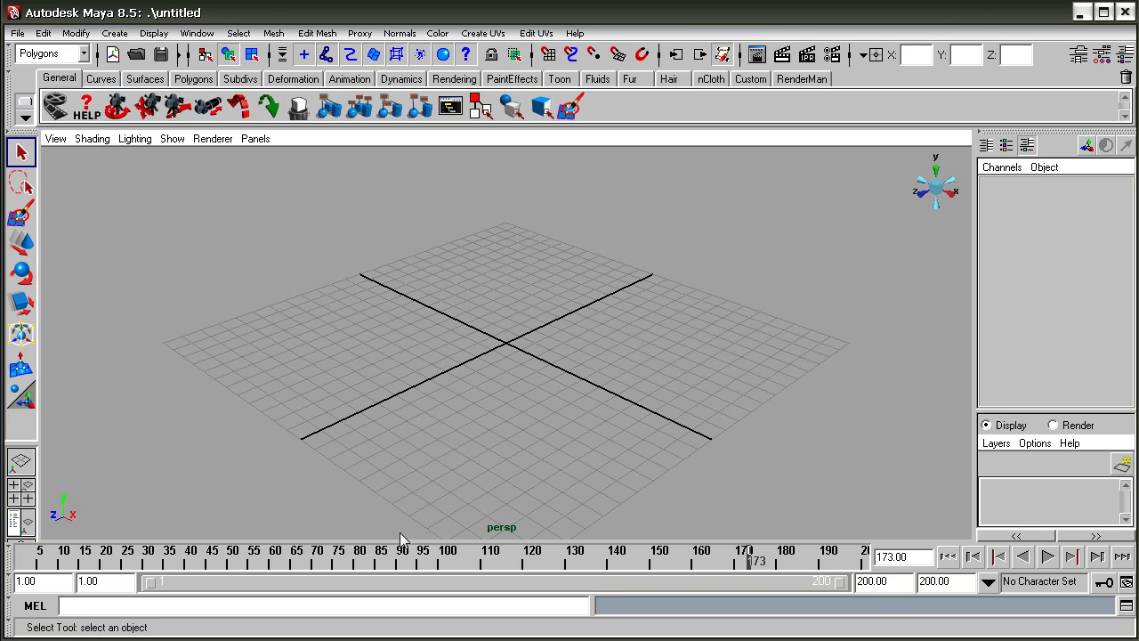
left_click(108, 605)
- Tour the Curves, Surfaces, Polygons, Subdivs, Deformation, Animation and Dynamics shelves, ending on Custom
left_click(98, 79)
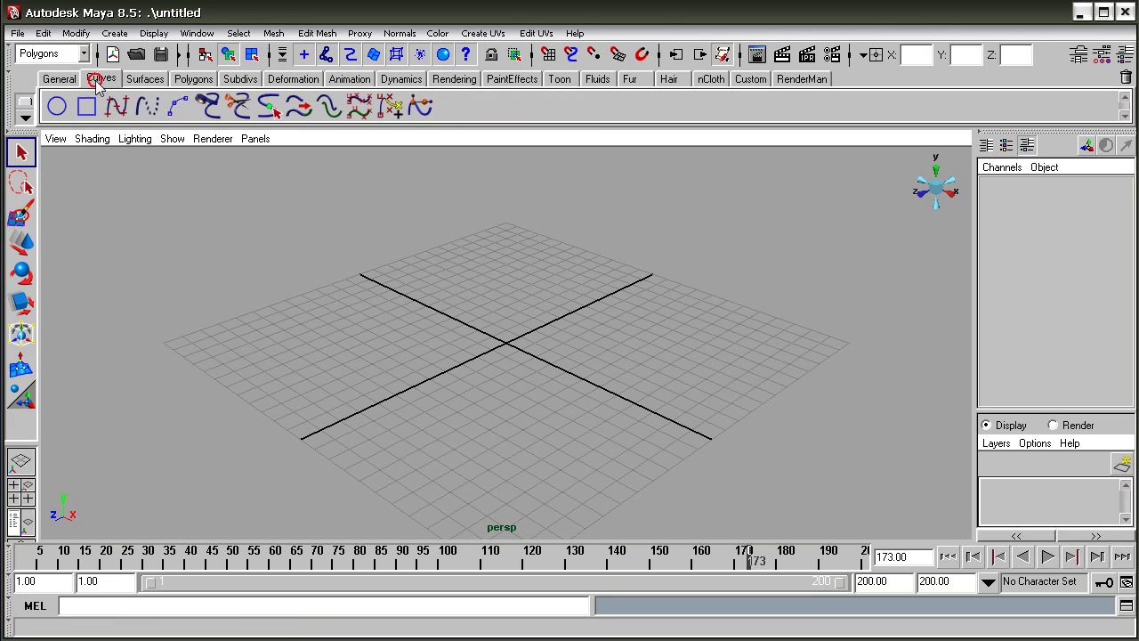
left_click(144, 79)
left_click(193, 79)
left_click(240, 79)
left_click(293, 79)
left_click(336, 82)
left_click(404, 79)
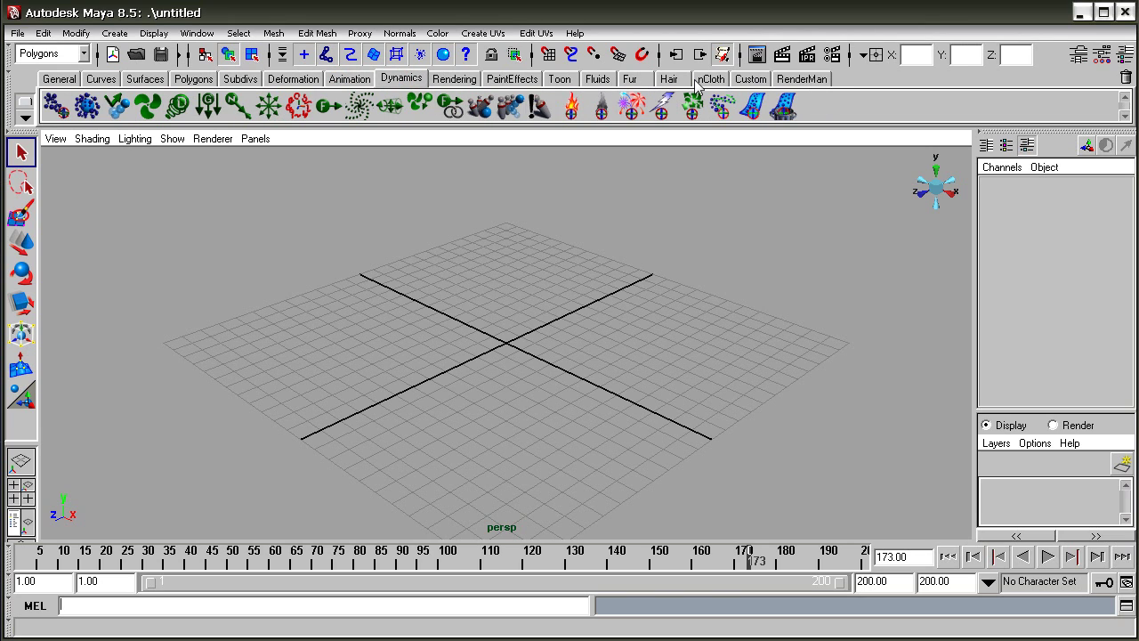
left_click(748, 80)
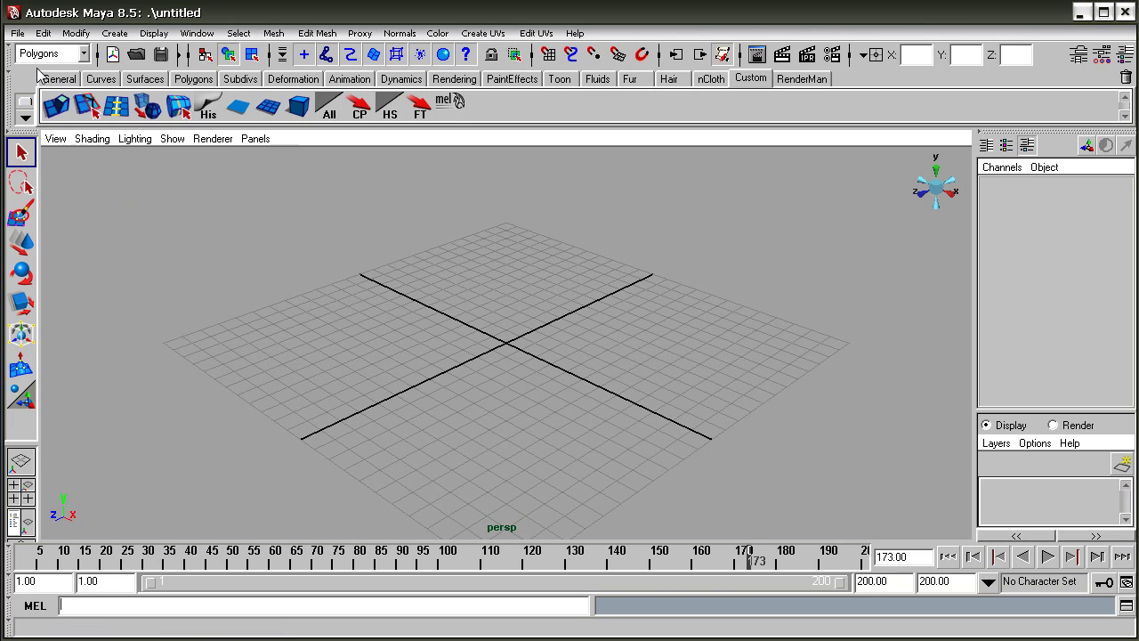
left_click(18, 34)
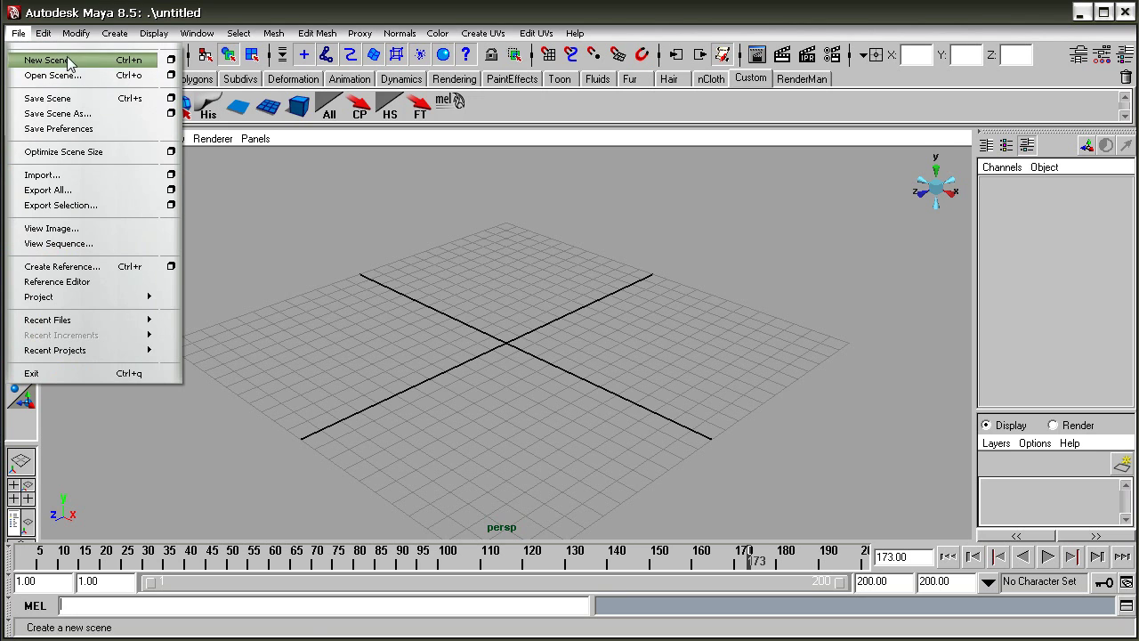
- Browse the main menus and the menu-set list, keeping the Polygons set
mouse_move(43, 35)
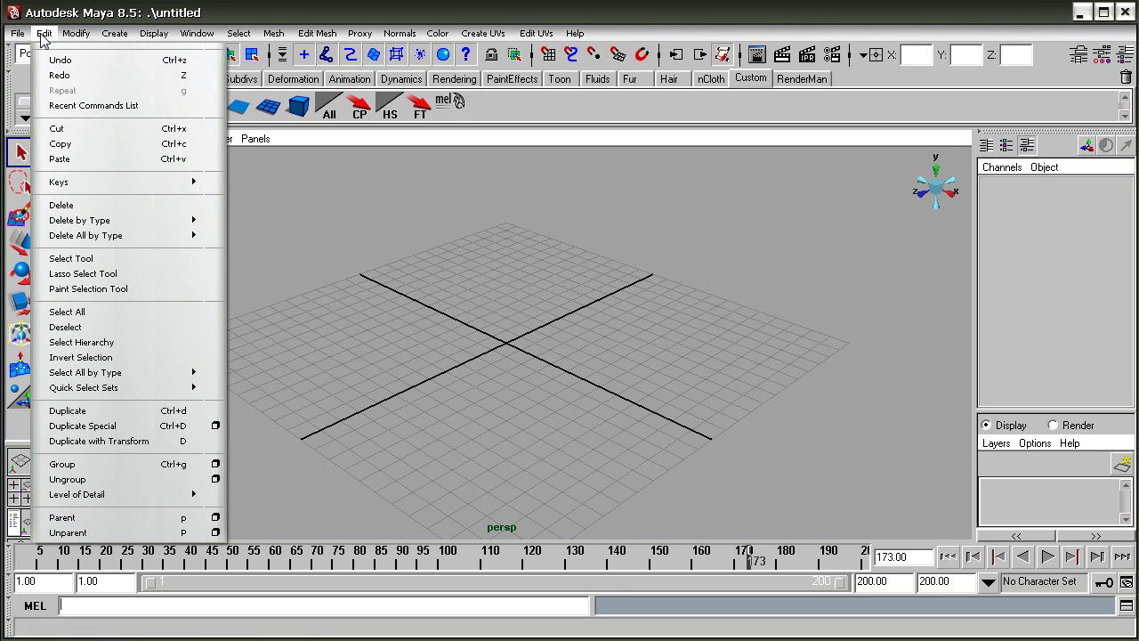
mouse_move(113, 37)
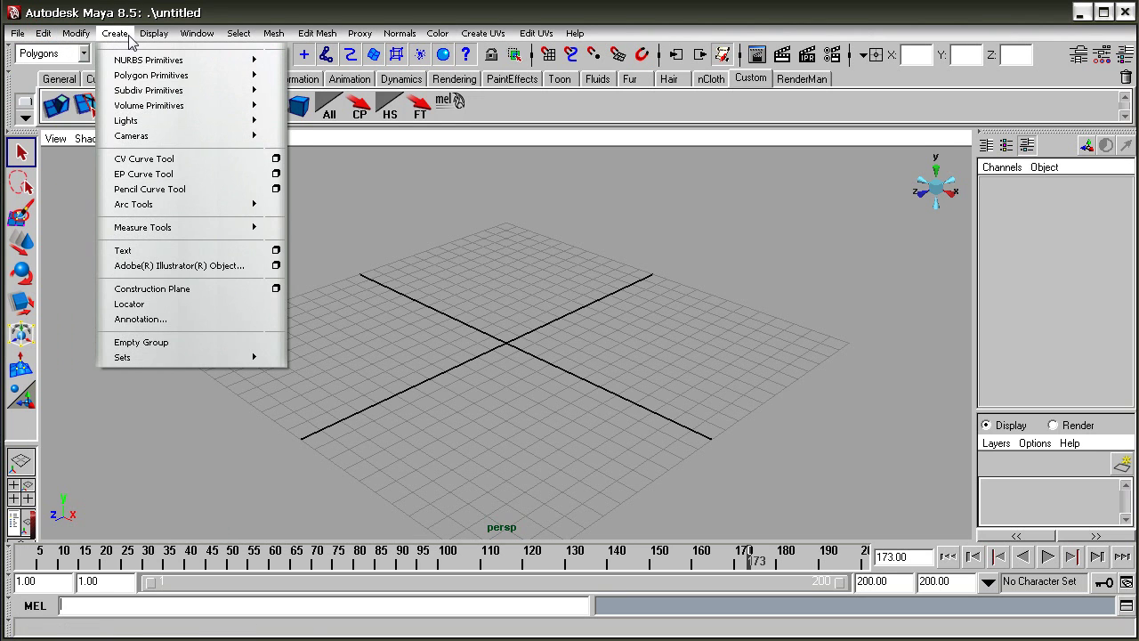
mouse_move(509, 37)
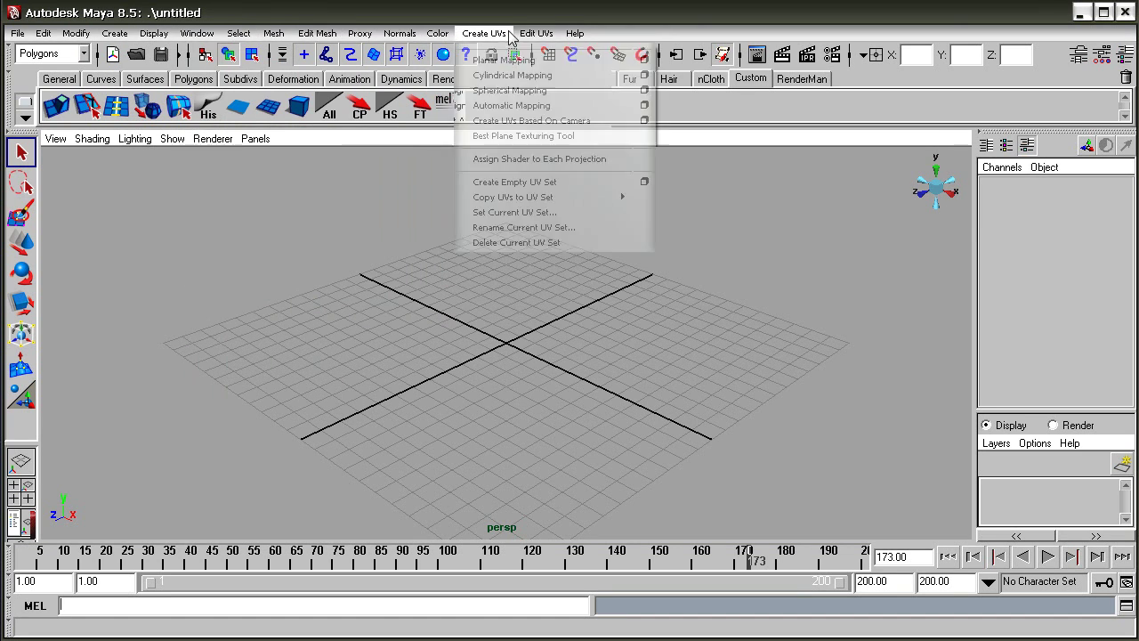
left_click(162, 175)
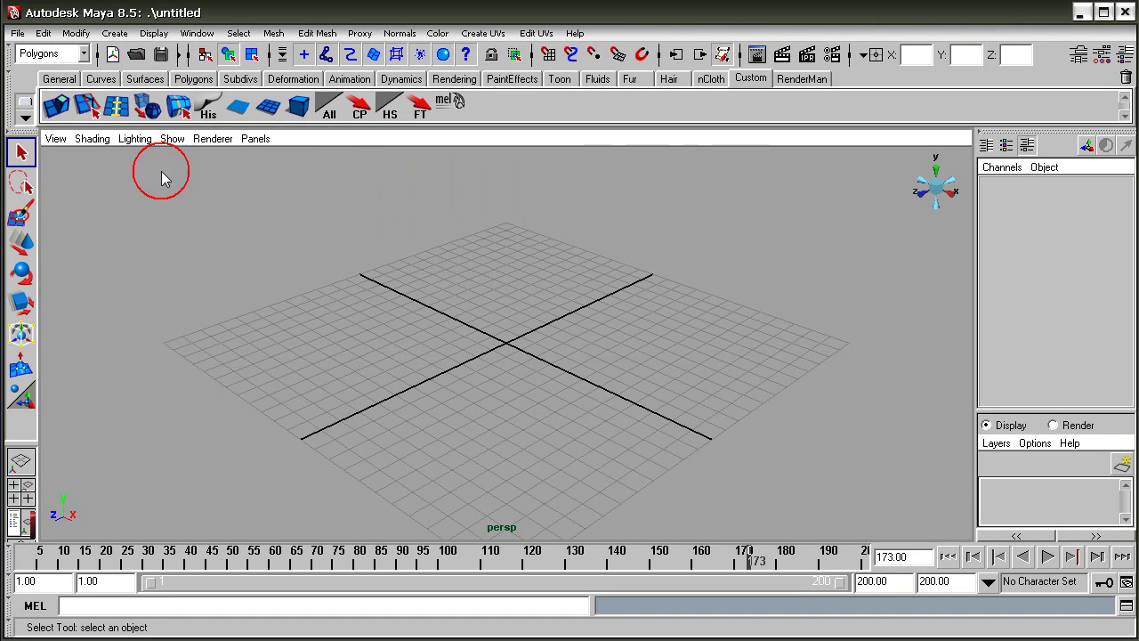
left_click(83, 54)
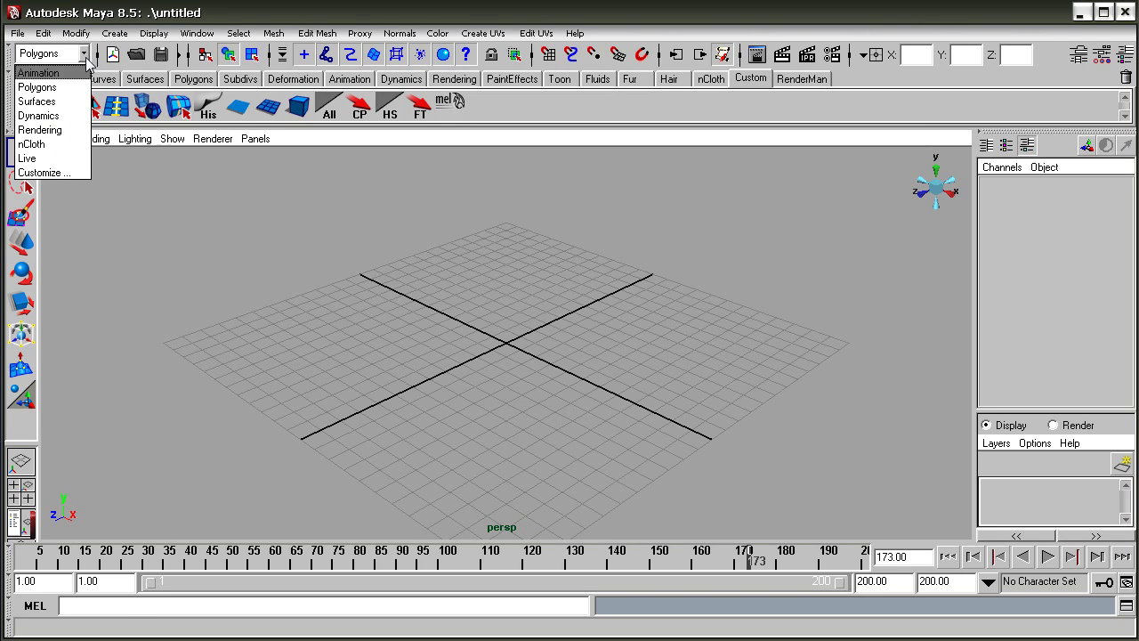
left_click(177, 238)
left_click(83, 54)
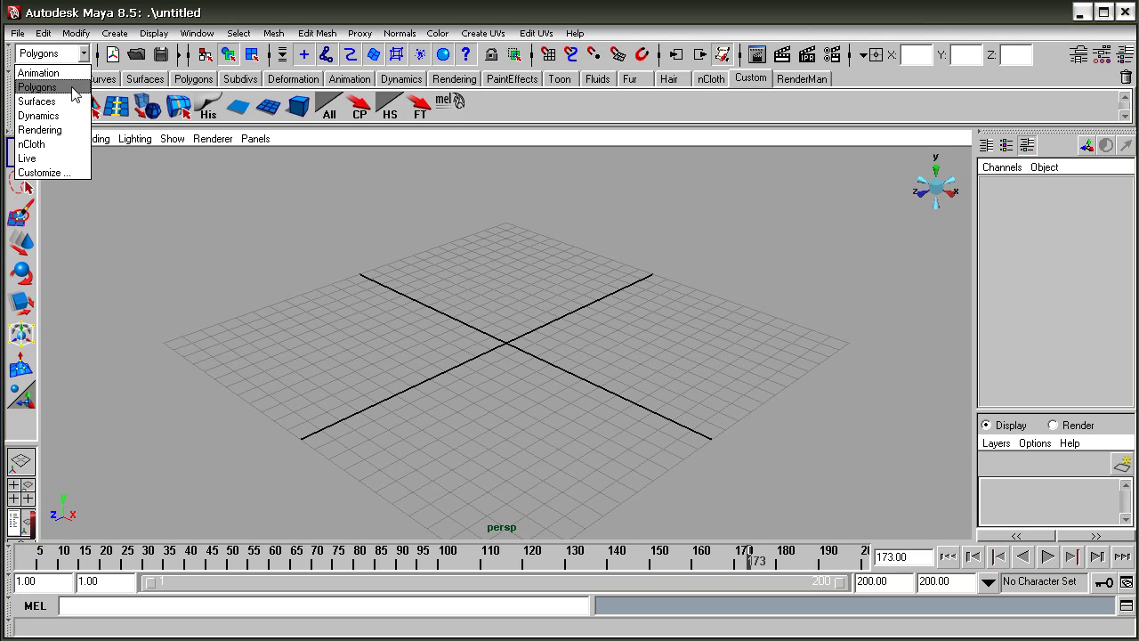
left_click(105, 78)
left_click(127, 178)
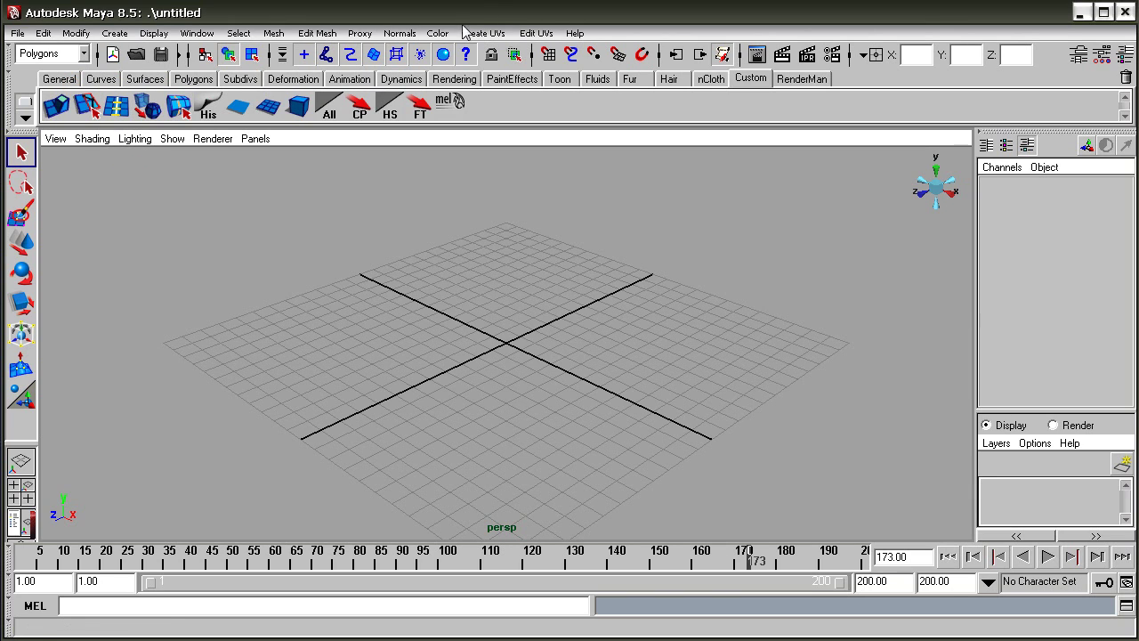
- Switch the menu set to Surfaces, then Rendering, and back to Polygons
left_click(83, 53)
left_click(40, 99)
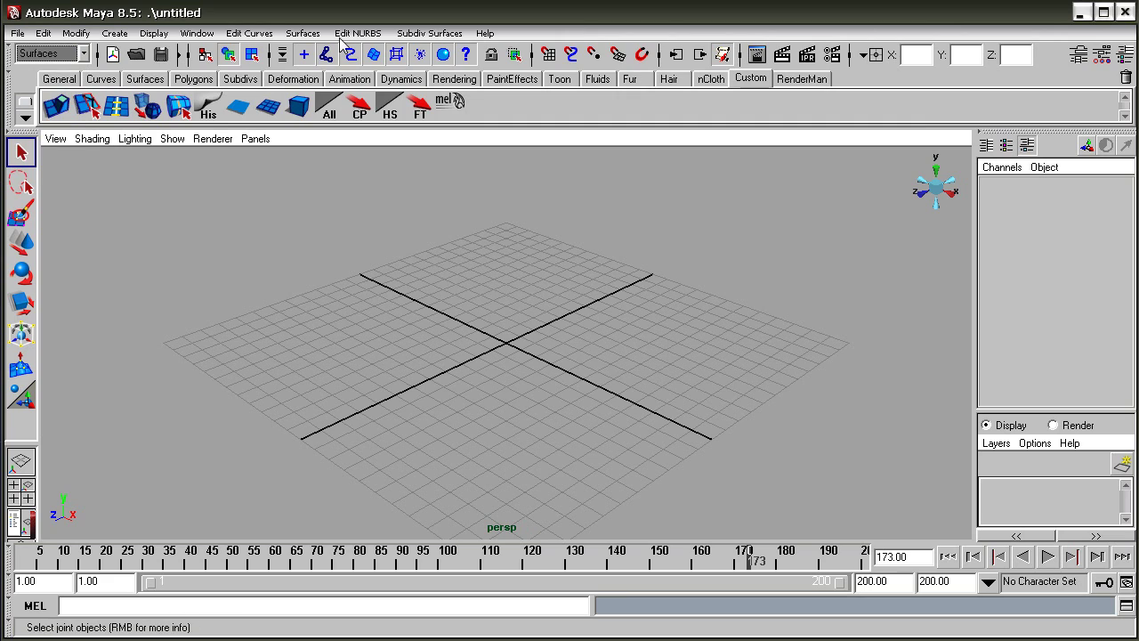
left_click(64, 54)
left_click(52, 129)
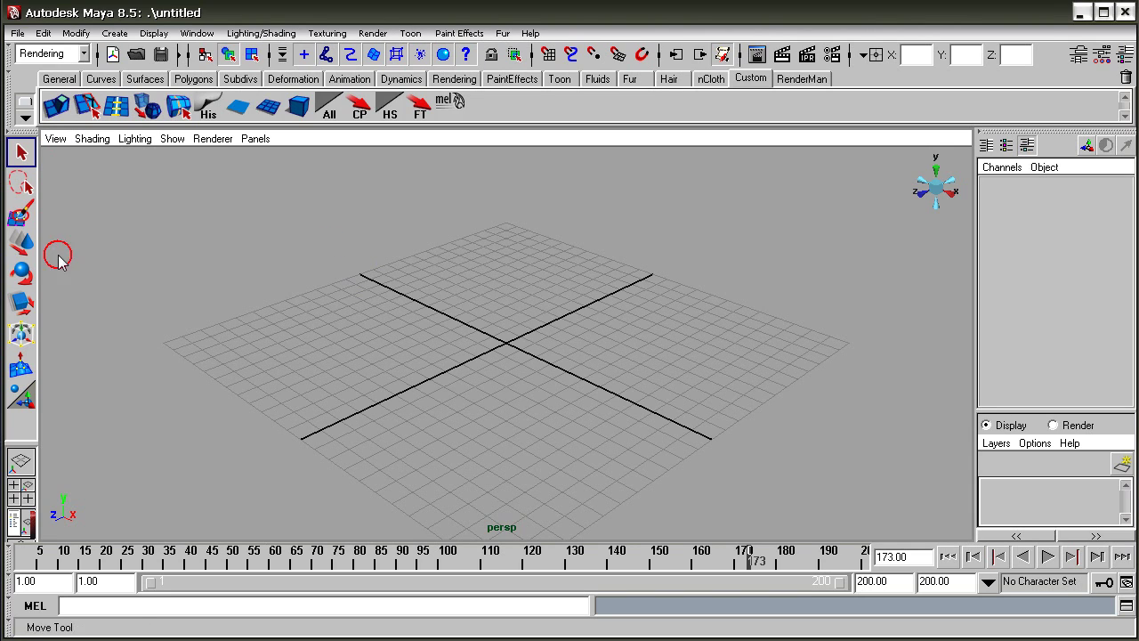
left_click(63, 54)
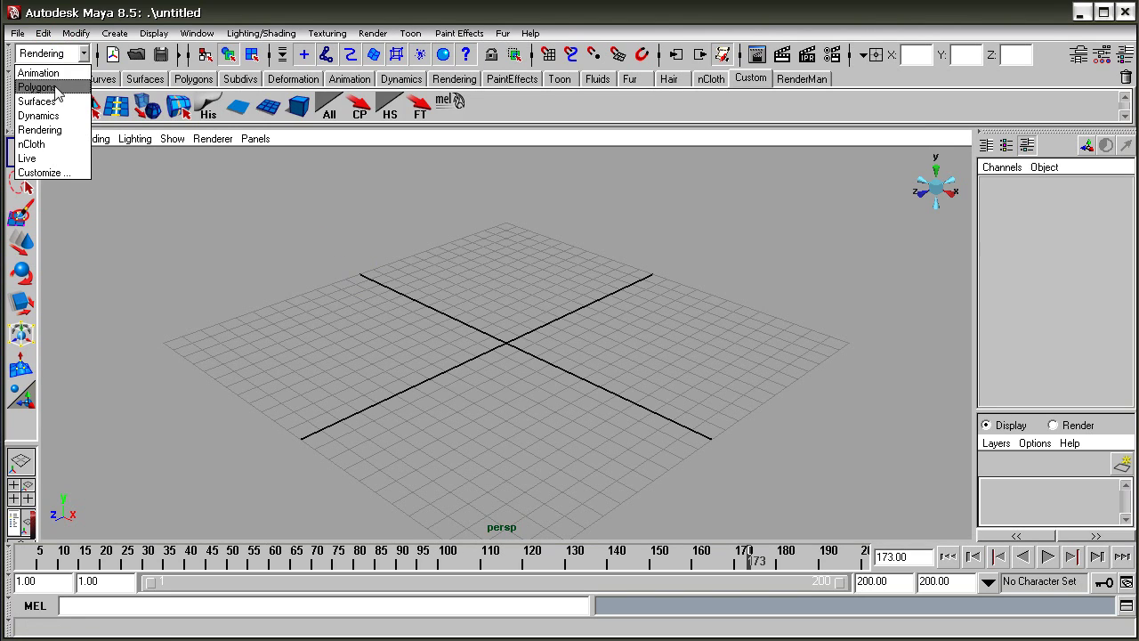
left_click(53, 89)
left_click(143, 217)
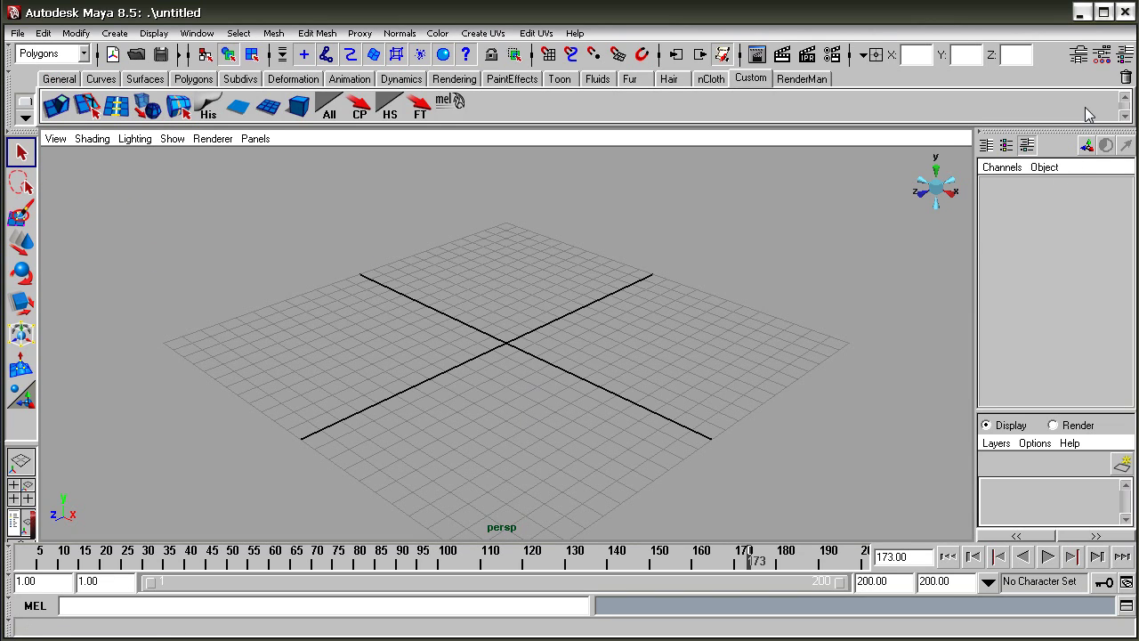
left_click(1125, 55)
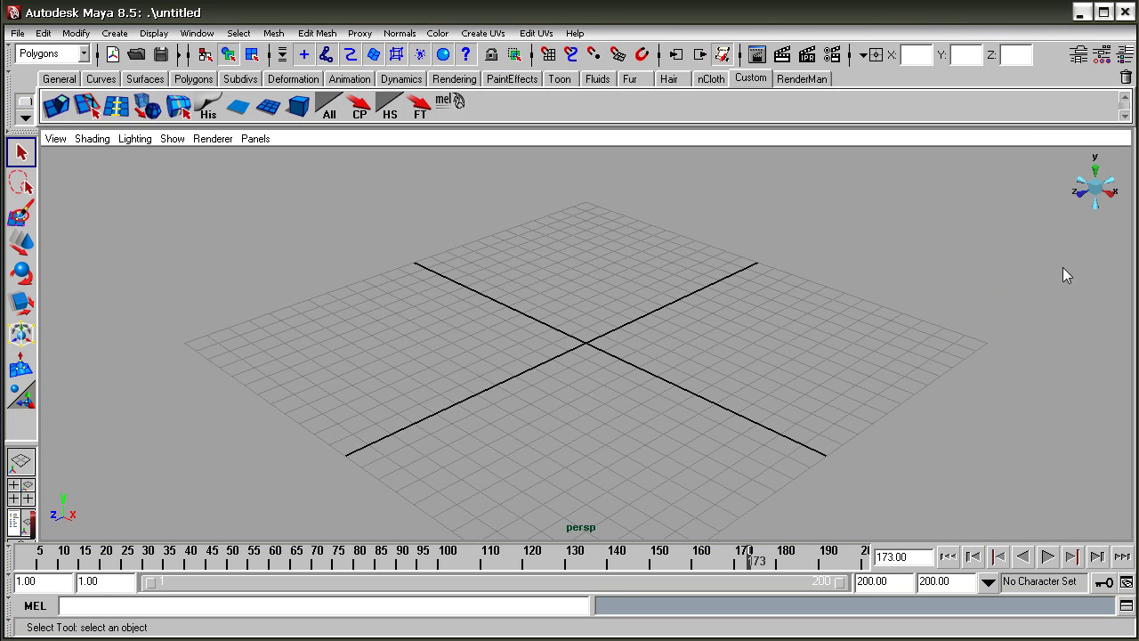
left_click(1126, 55)
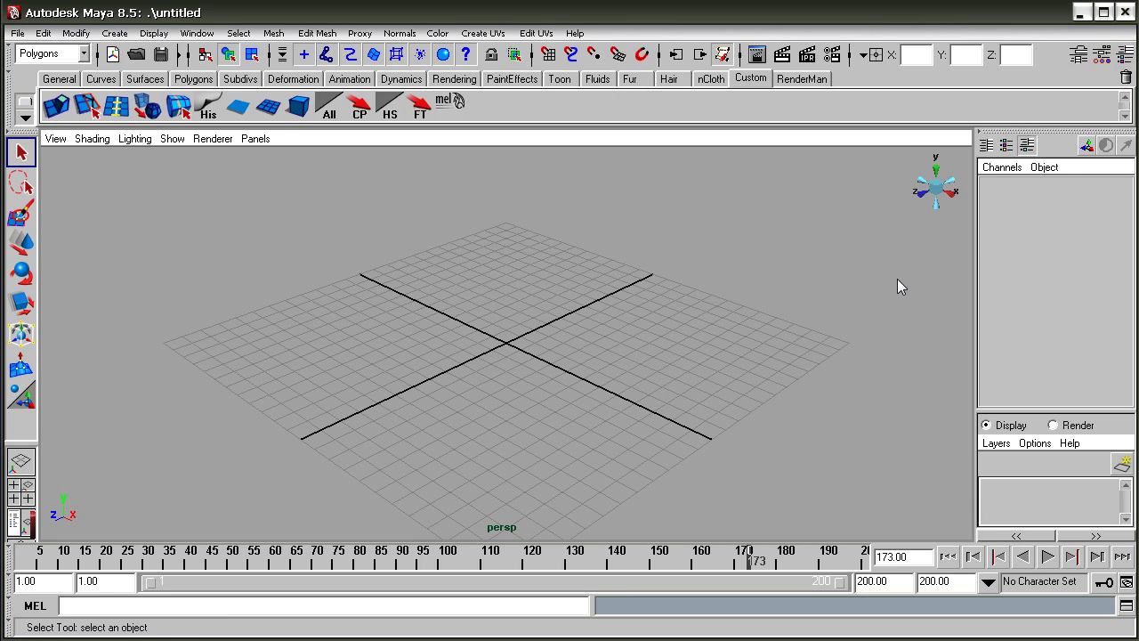
left_click(1078, 55)
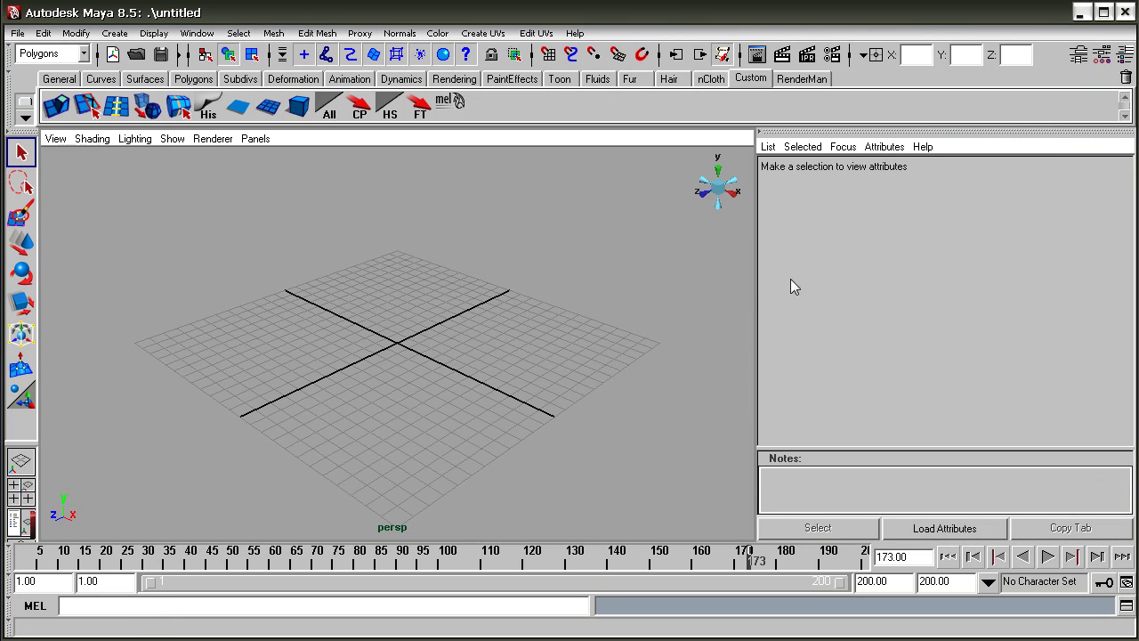
left_click(1126, 55)
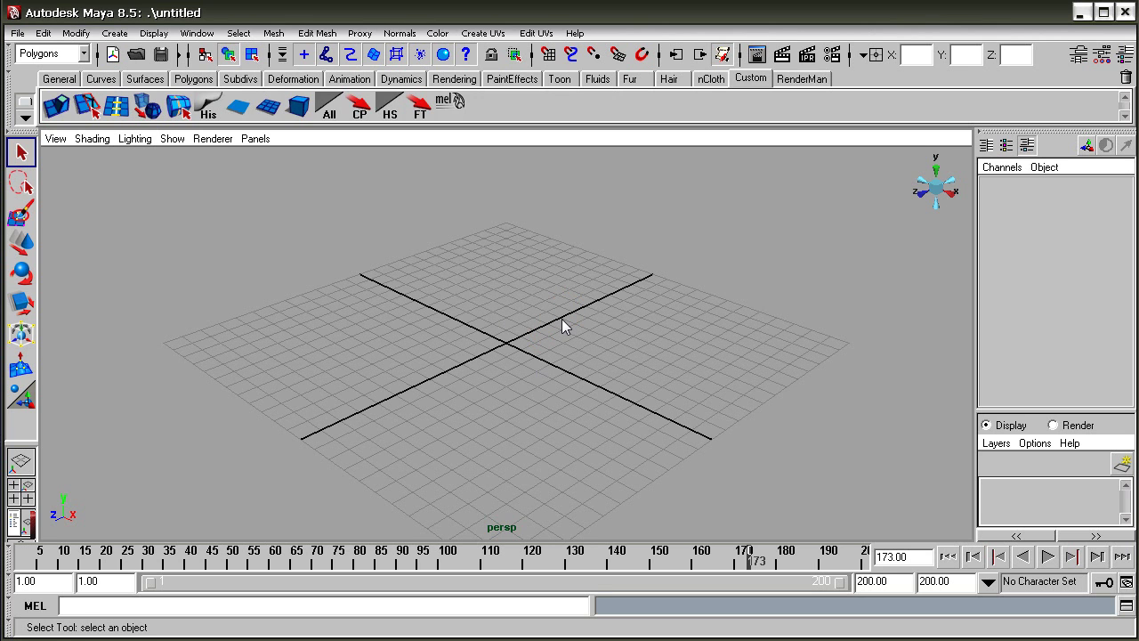
- Orbit and zoom the perspective camera in on the grid, then orbit again
mouse_move(462, 347)
left_mouse_down("alt")
mouse_move(483, 315)
mouse_move(427, 287)
mouse_move(491, 359)
mouse_move(437, 325)
mouse_move(445, 389)
mouse_move(437, 356)
mouse_move(479, 340)
mouse_move(460, 356)
mouse_move(450, 326)
mouse_move(468, 349)
left_mouse_up("alt")
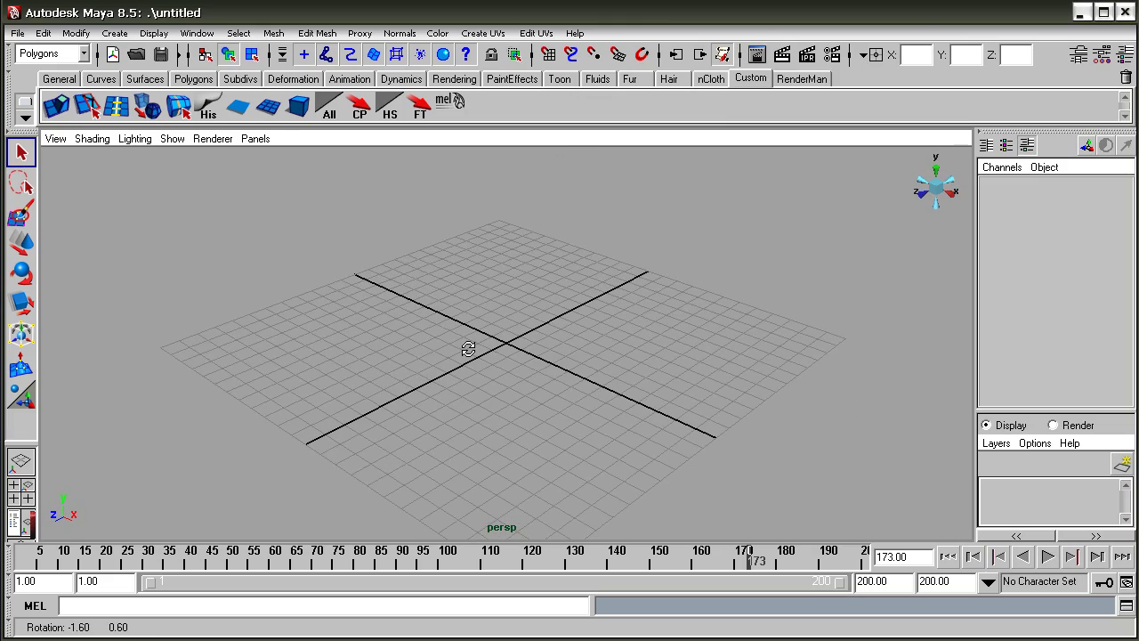
right_click_drag(471, 328, 429, 359, "alt")
mouse_move(430, 359)
left_mouse_down("alt")
mouse_move(555, 323)
mouse_move(397, 381)
mouse_move(490, 376)
mouse_move(511, 351)
mouse_move(493, 371)
mouse_move(421, 339)
left_mouse_up("alt")
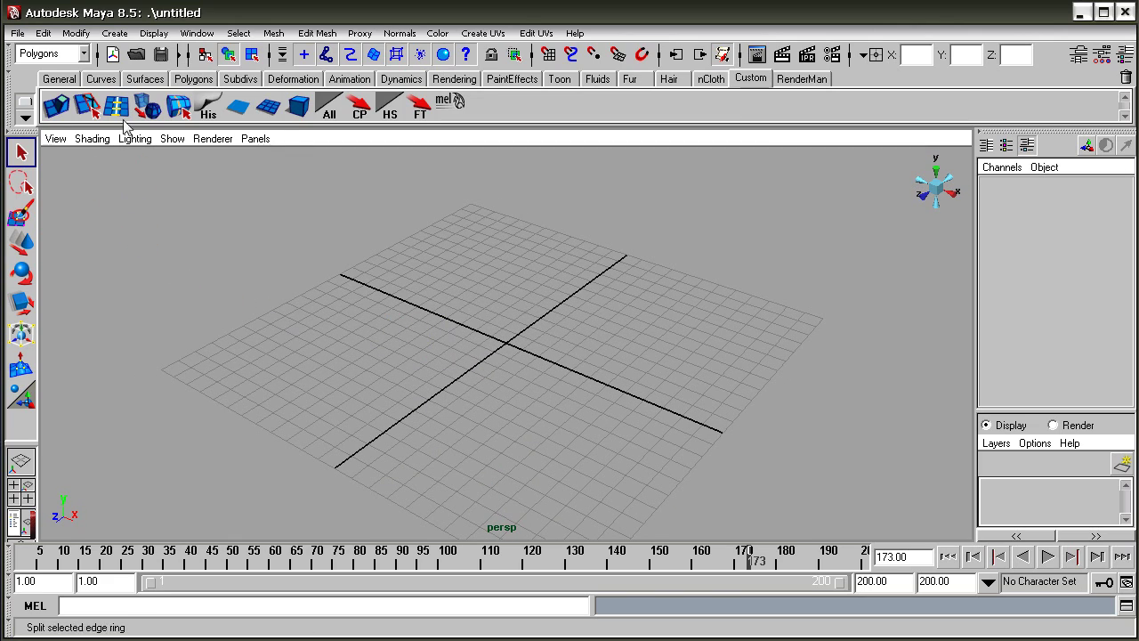
- Create a polygon cube via Create > Polygon Primitives and display it smooth-shaded
left_click(115, 33)
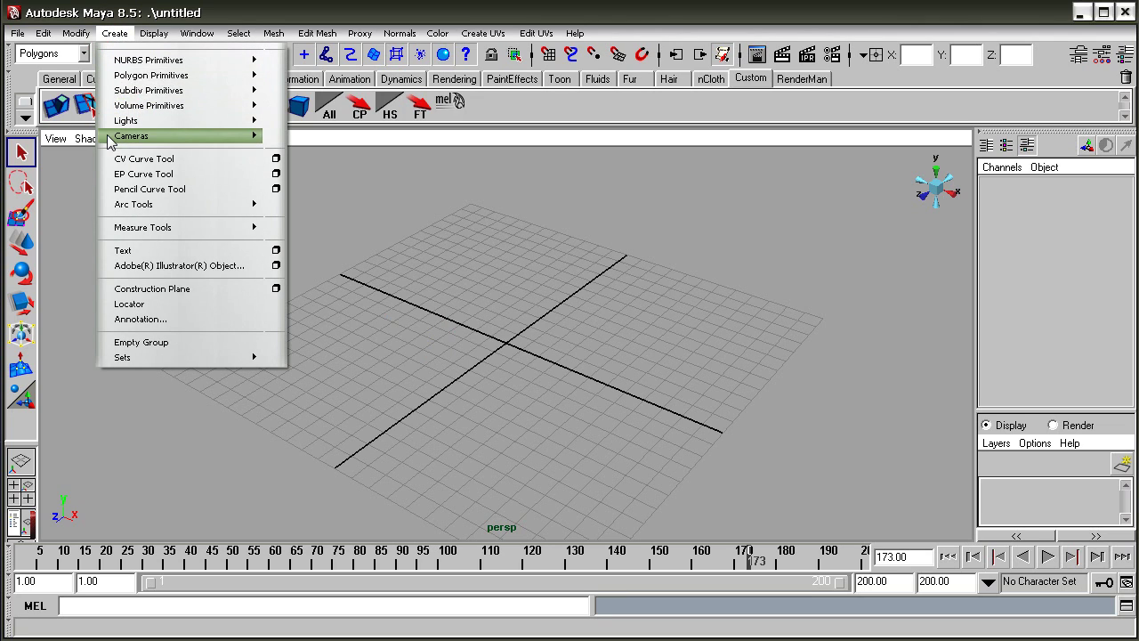
mouse_move(183, 76)
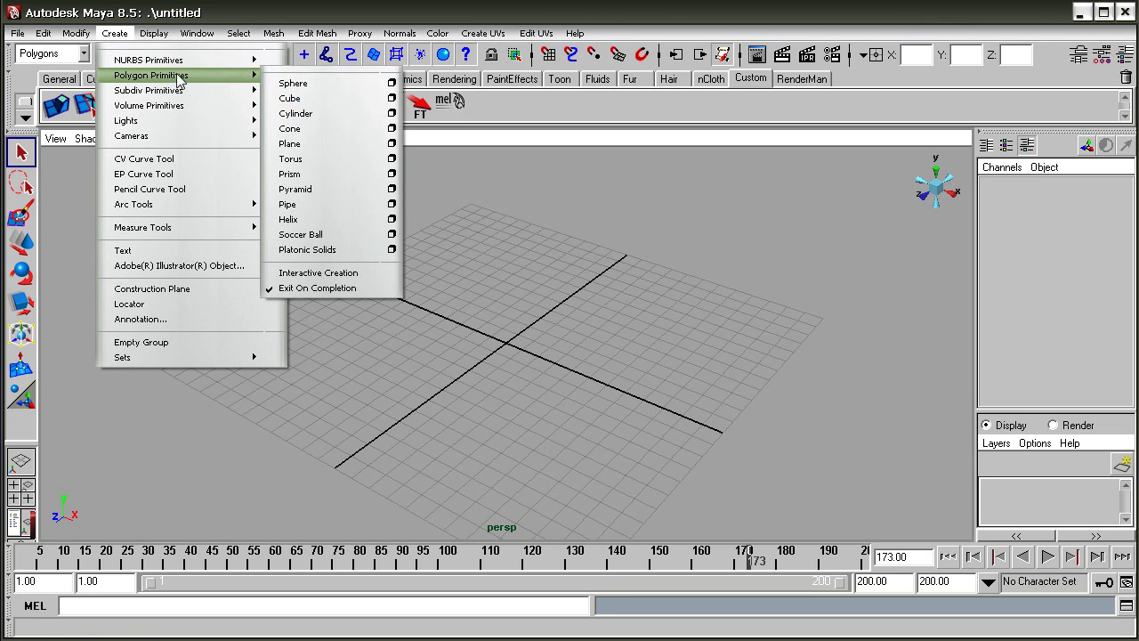
left_click(315, 99)
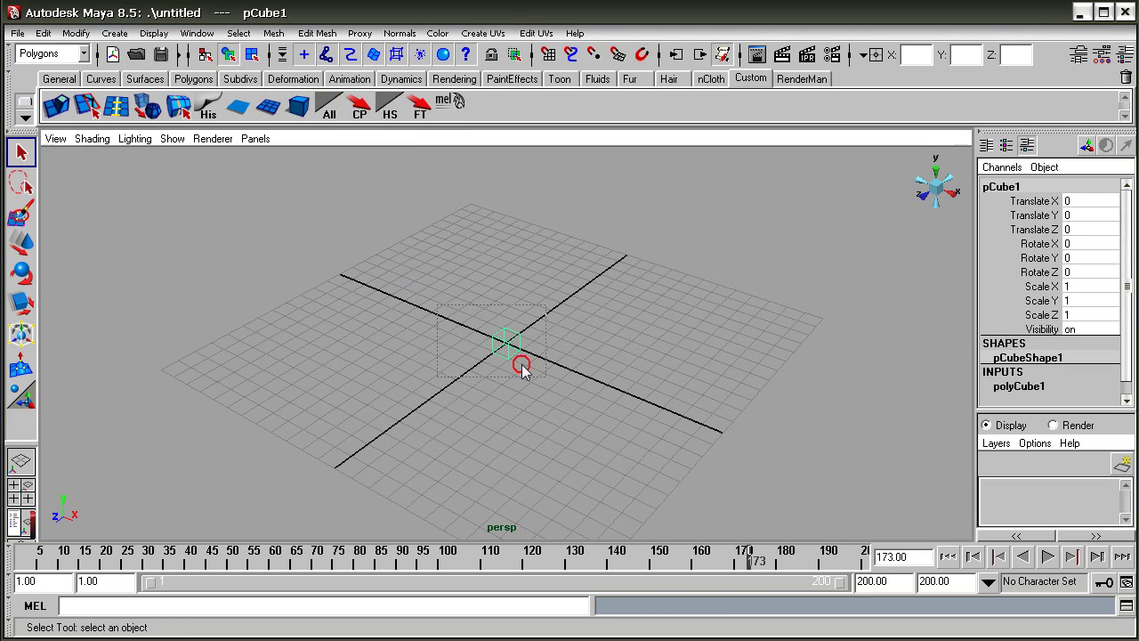
key("5")
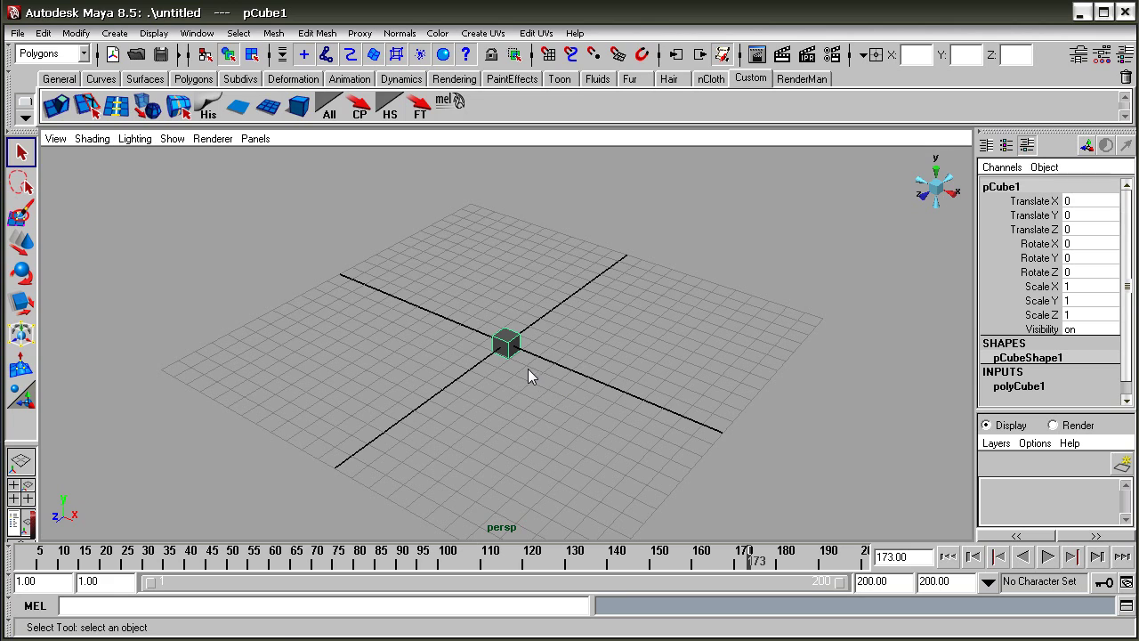
- Scale the cube uniformly to 5.391
key("r")
left_click_drag(506, 341, 580, 283)
left_click(580, 283)
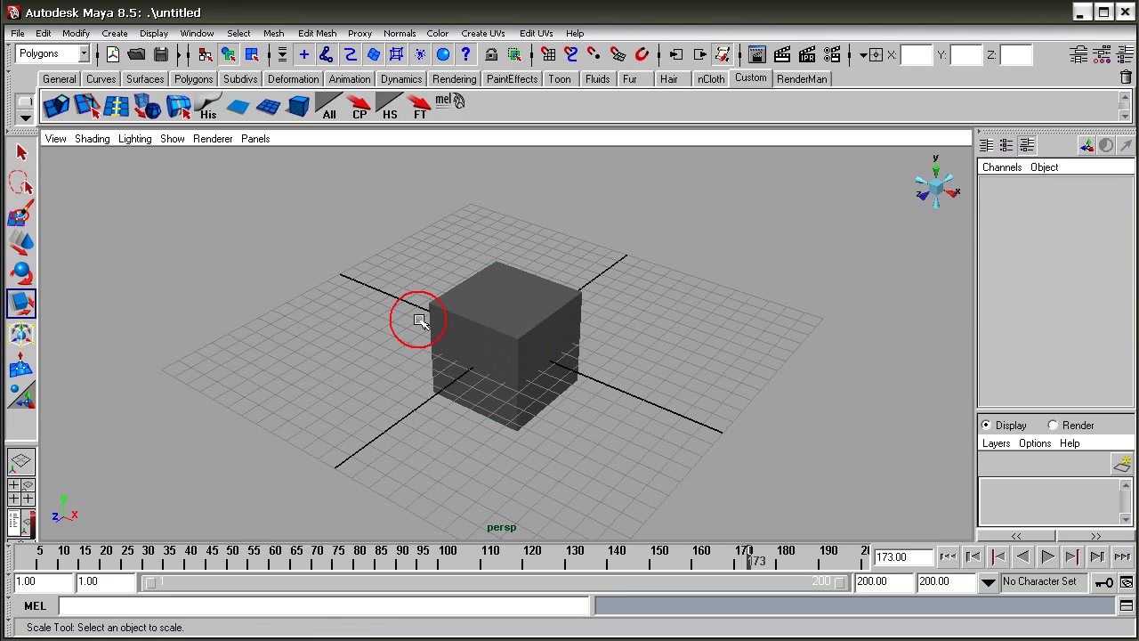
- Orbit the camera and select the cube with the Move tool to raise it to Translate Y 2.511
key("w")
left_click_drag(356, 385, 514, 240, "alt")
left_click(507, 295)
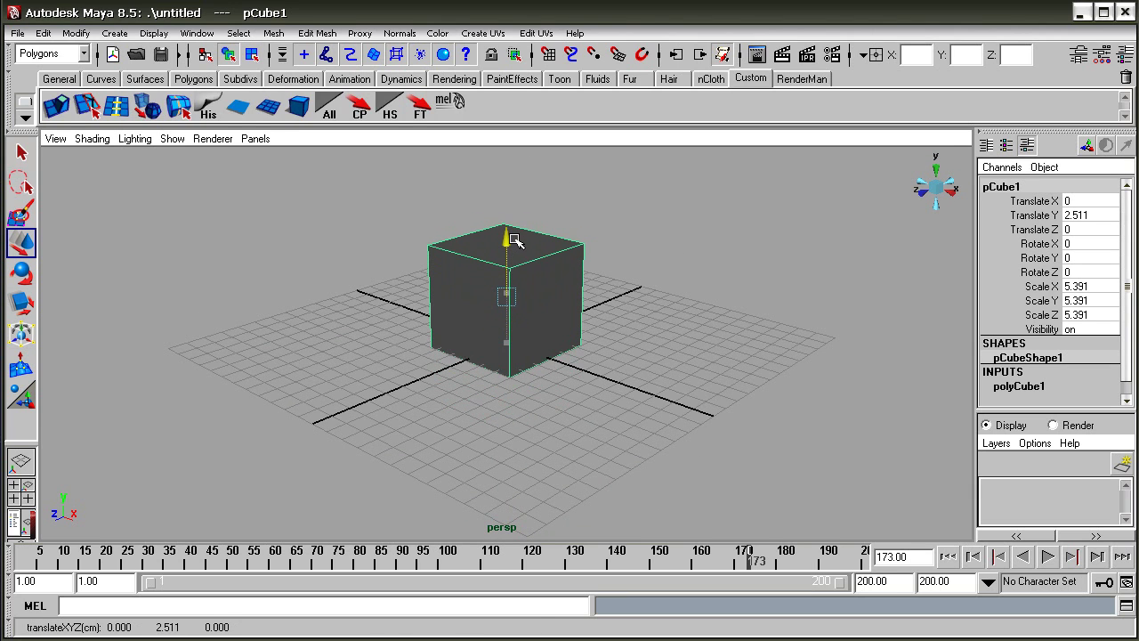
left_click(368, 395)
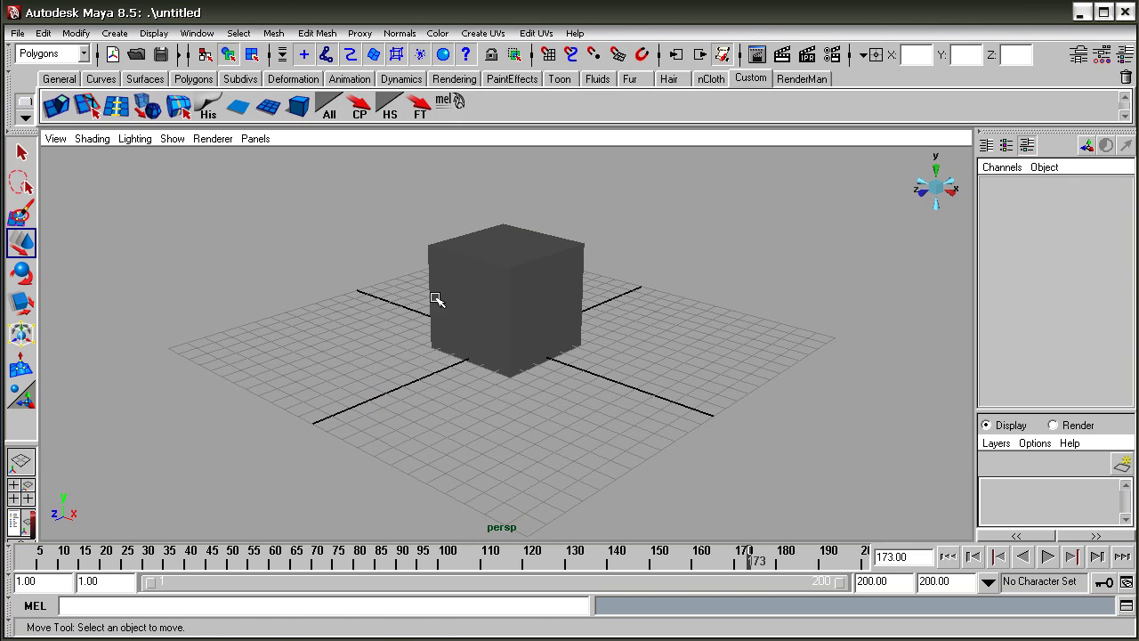
left_click(472, 287)
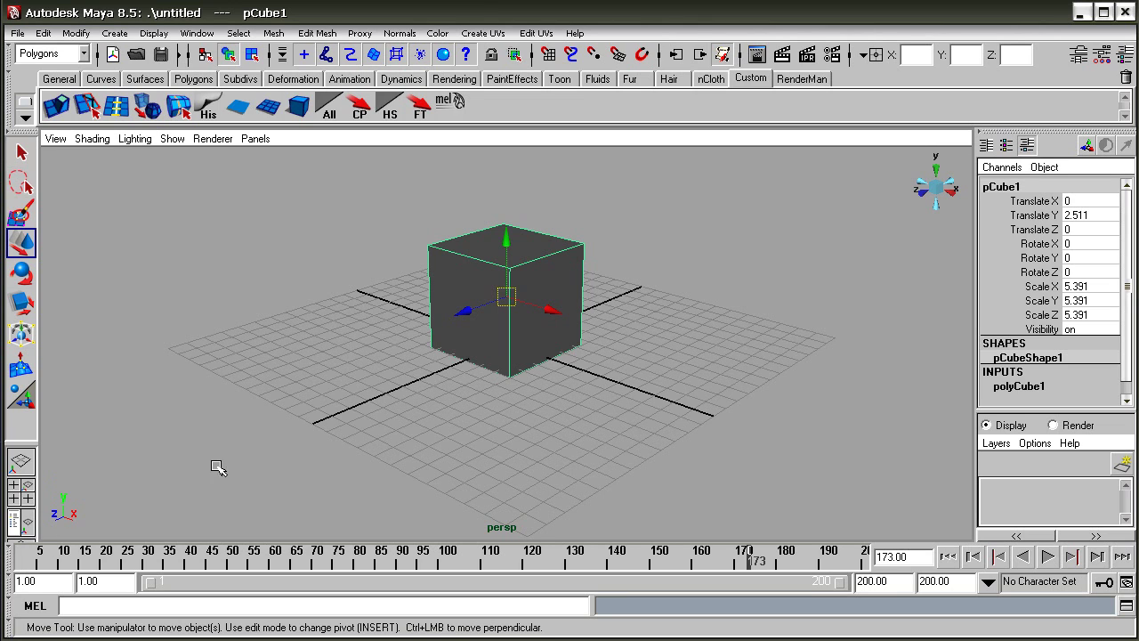
left_click(14, 485)
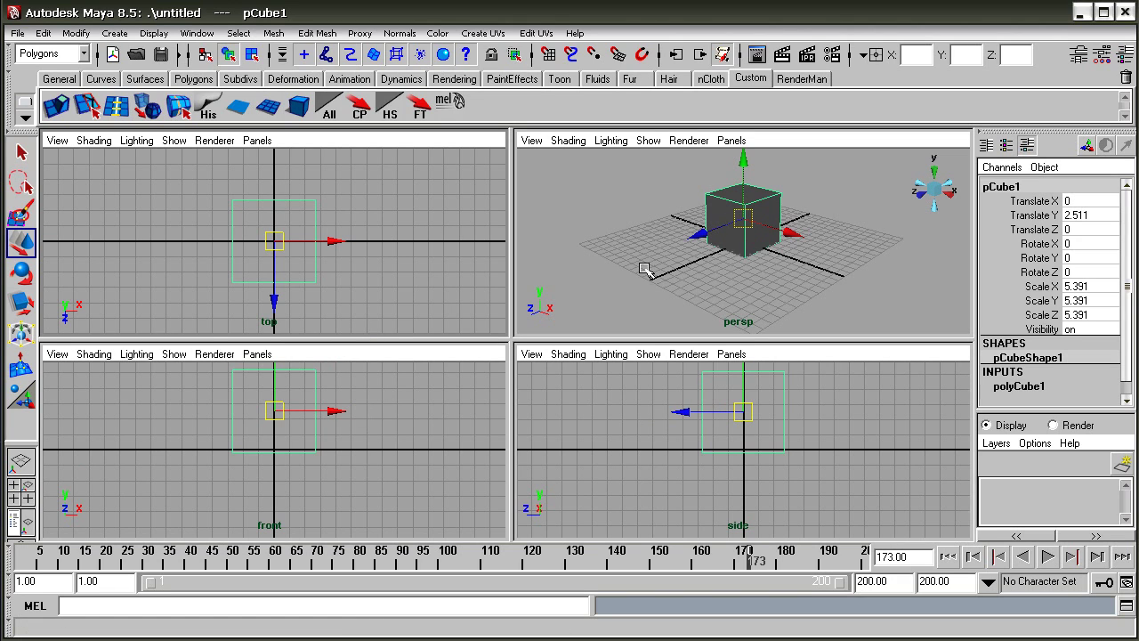
key("space")
key("space")
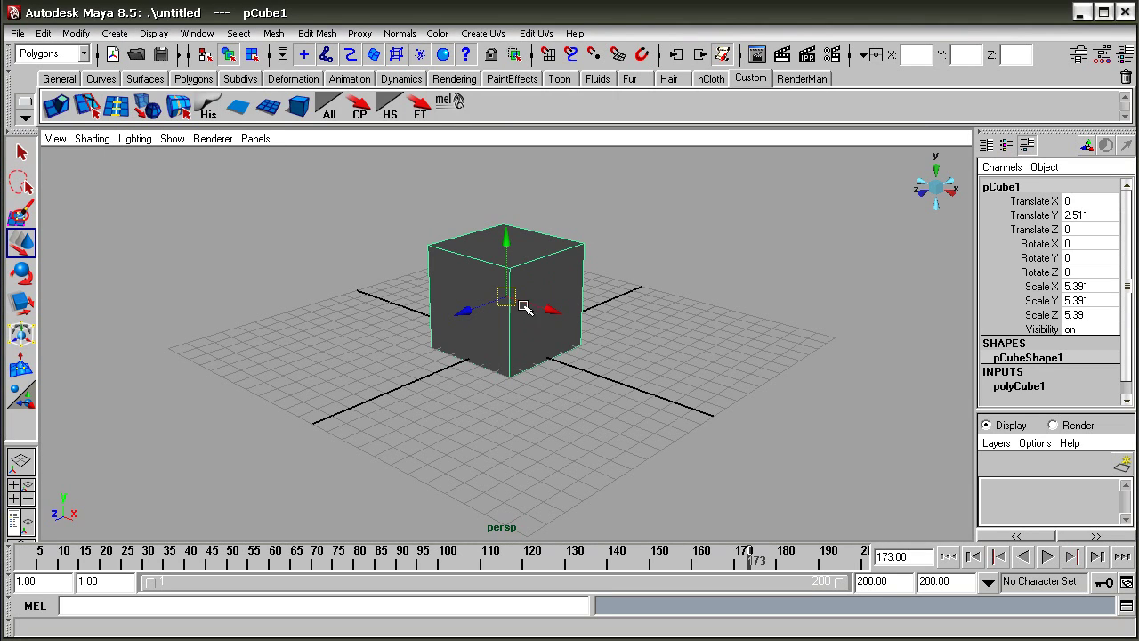
key("space")
mouse_move(492, 304)
left_mouse_down()
mouse_move(451, 310)
mouse_move(492, 322)
mouse_move(494, 283)
mouse_move(470, 305)
mouse_move(500, 301)
left_mouse_up()
key("space")
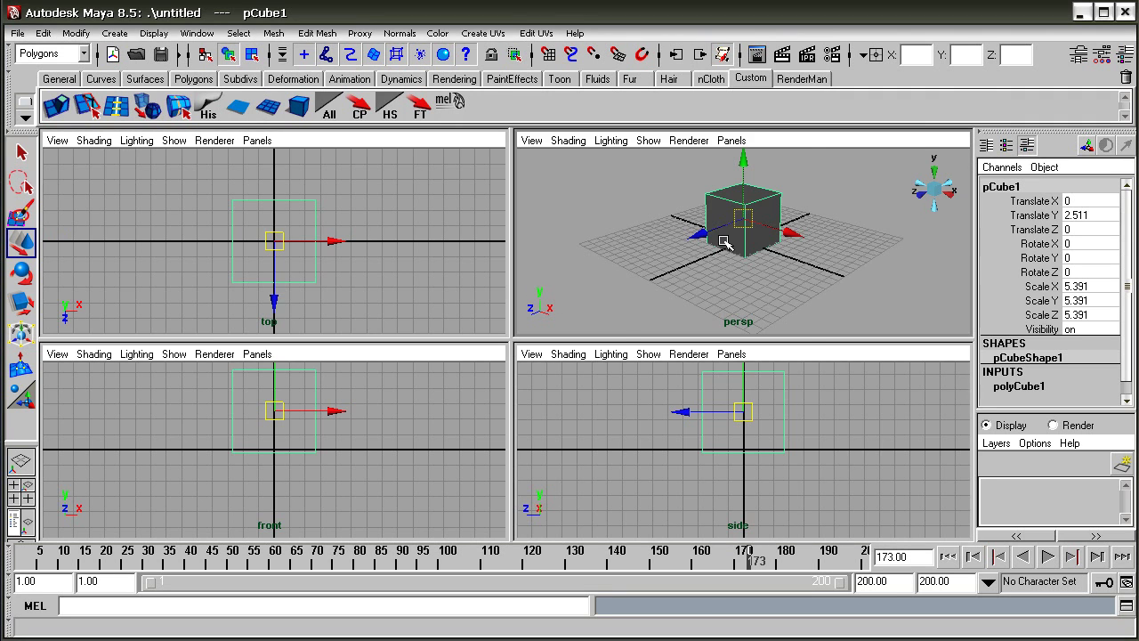
key("space")
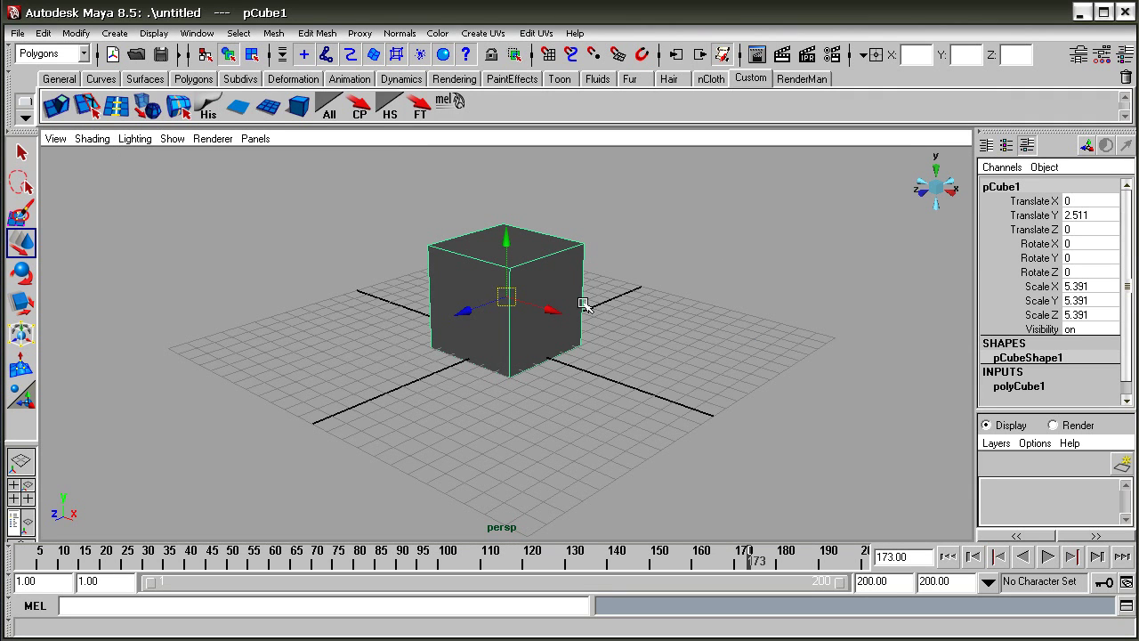
left_click(358, 317)
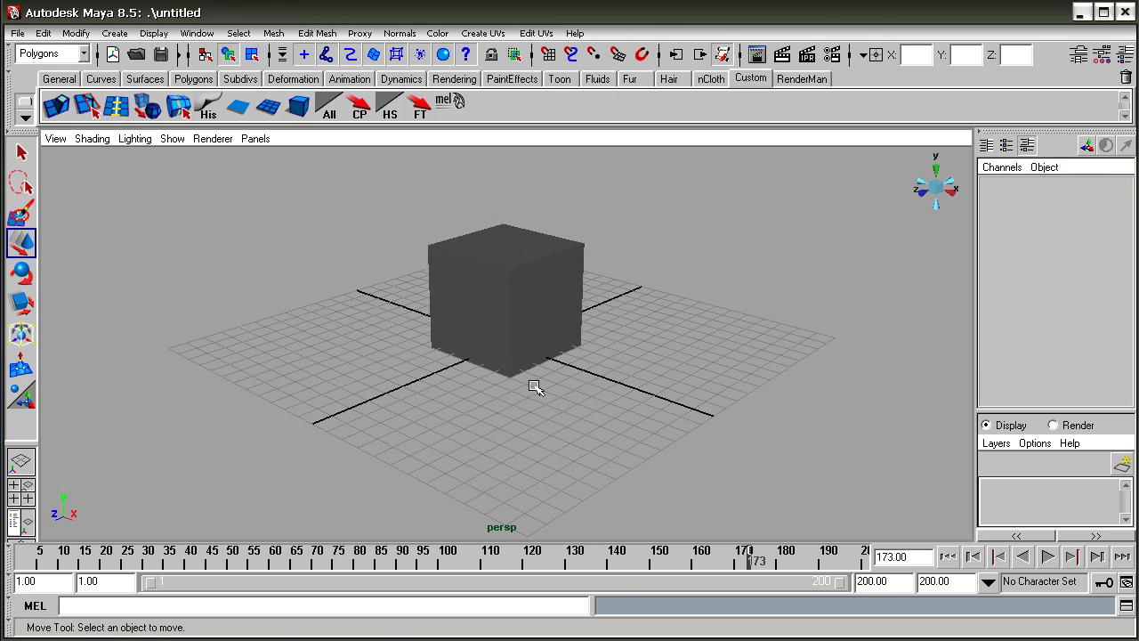
- Toggle the Channel Box / Layer Editor off and back on from the hotbox marking menu
key("space")
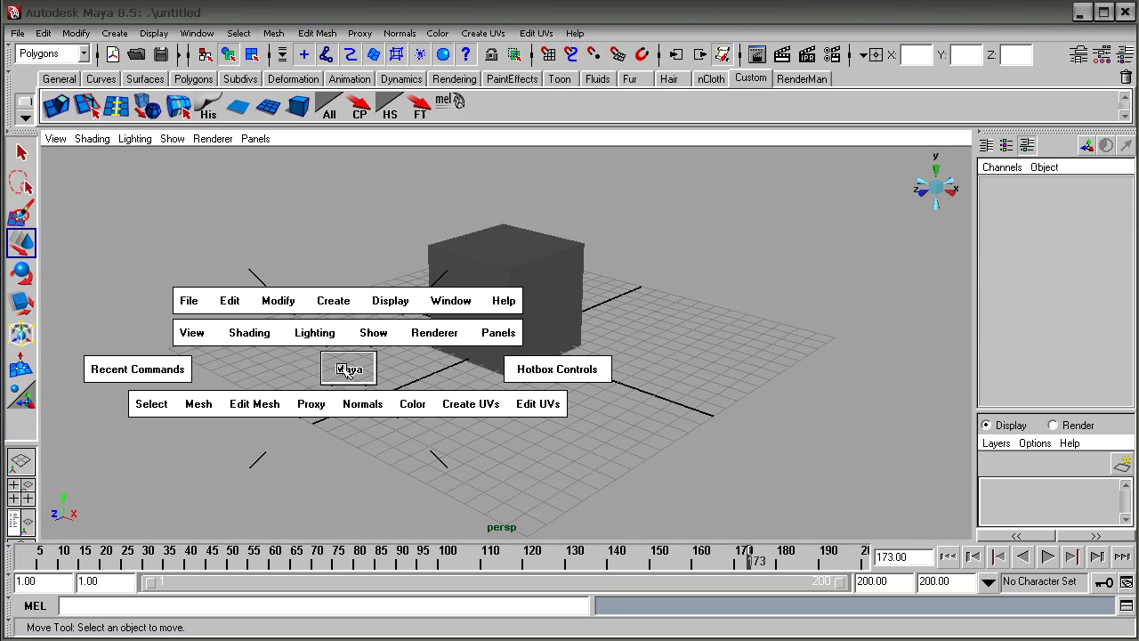
left_click(725, 361)
right_click_drag(731, 358, 787, 365)
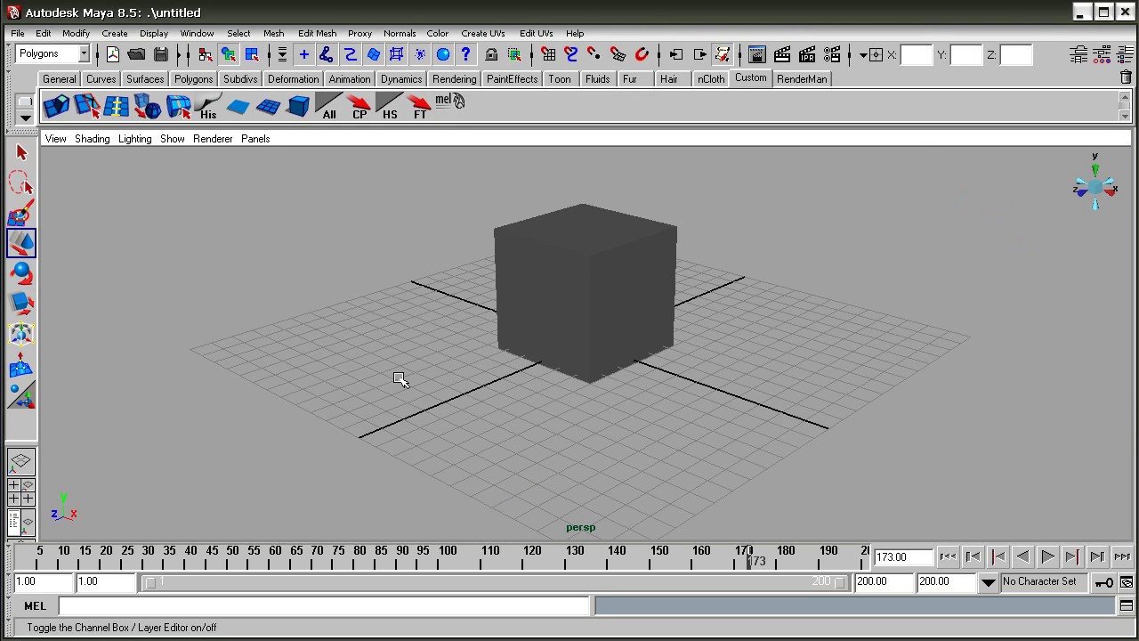
key("space")
left_click_drag(717, 367, 852, 369)
key("space")
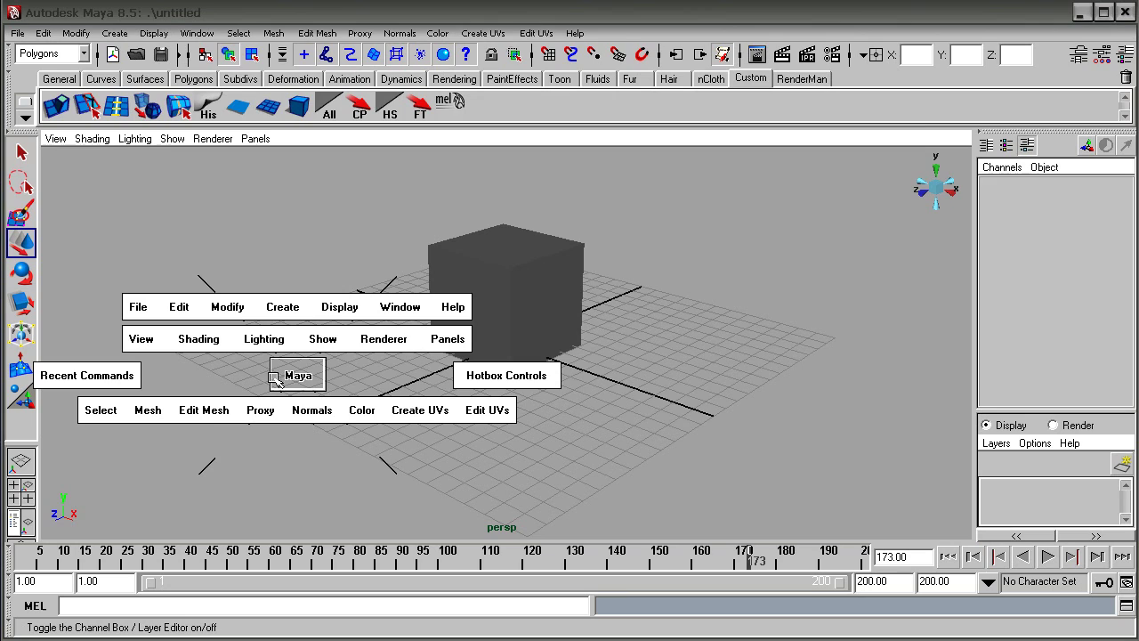
- Swap the Channel Box for the Attribute Editor
left_click_drag(659, 360, 605, 365)
key("space")
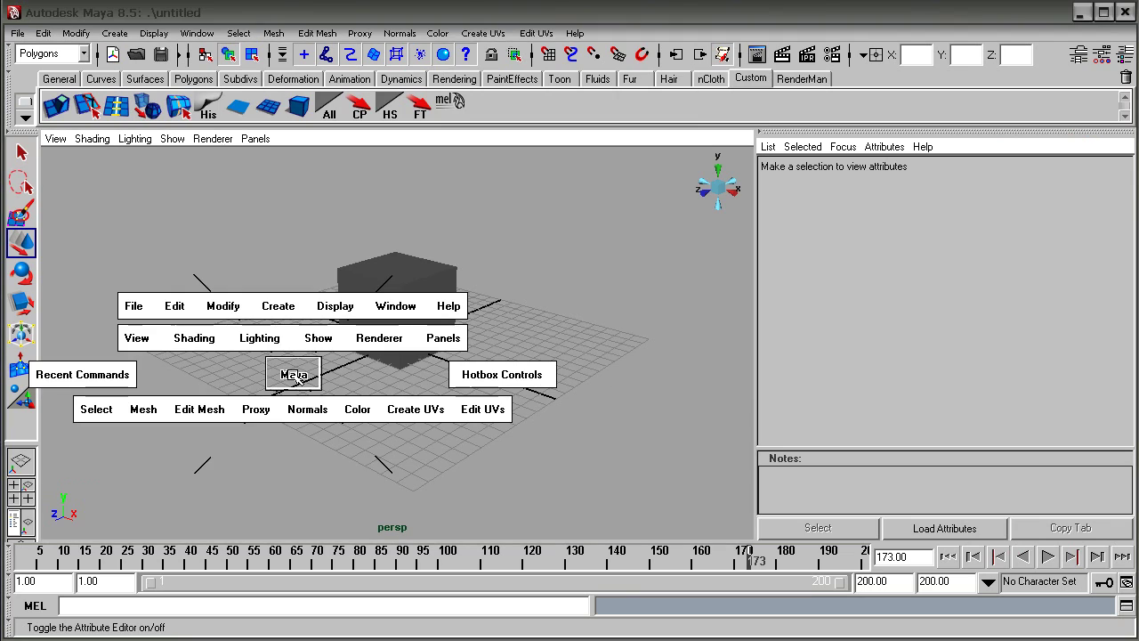
key("space")
key("space")
key("space")
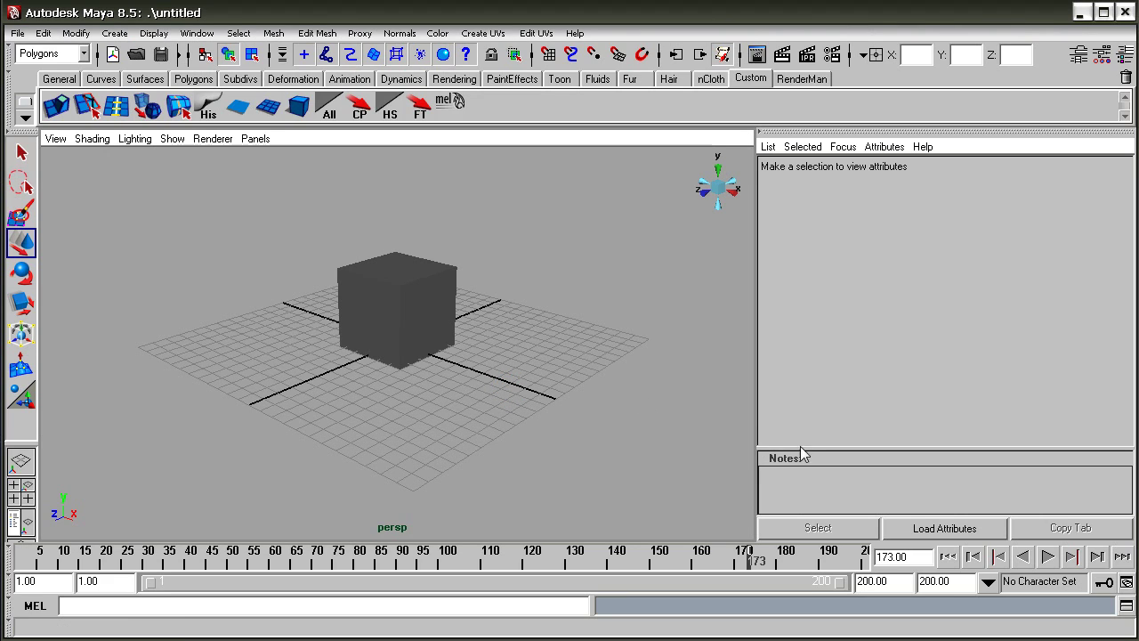
- Select the cube and try the Persp/Outliner layout, returning to a single perspective view
left_click(411, 313)
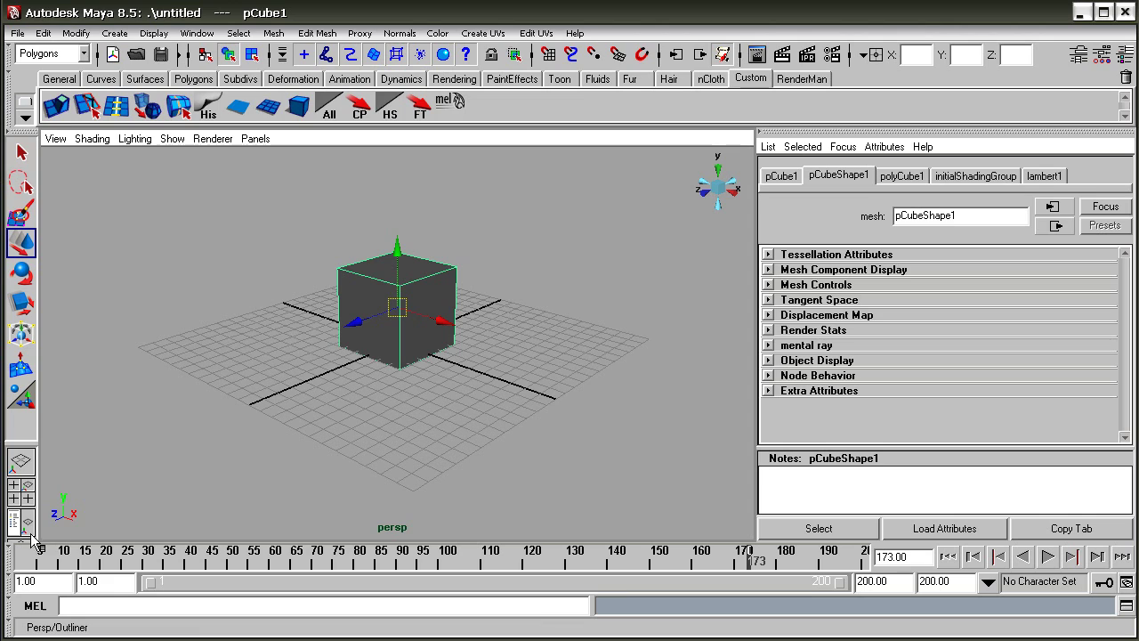
left_click(24, 529)
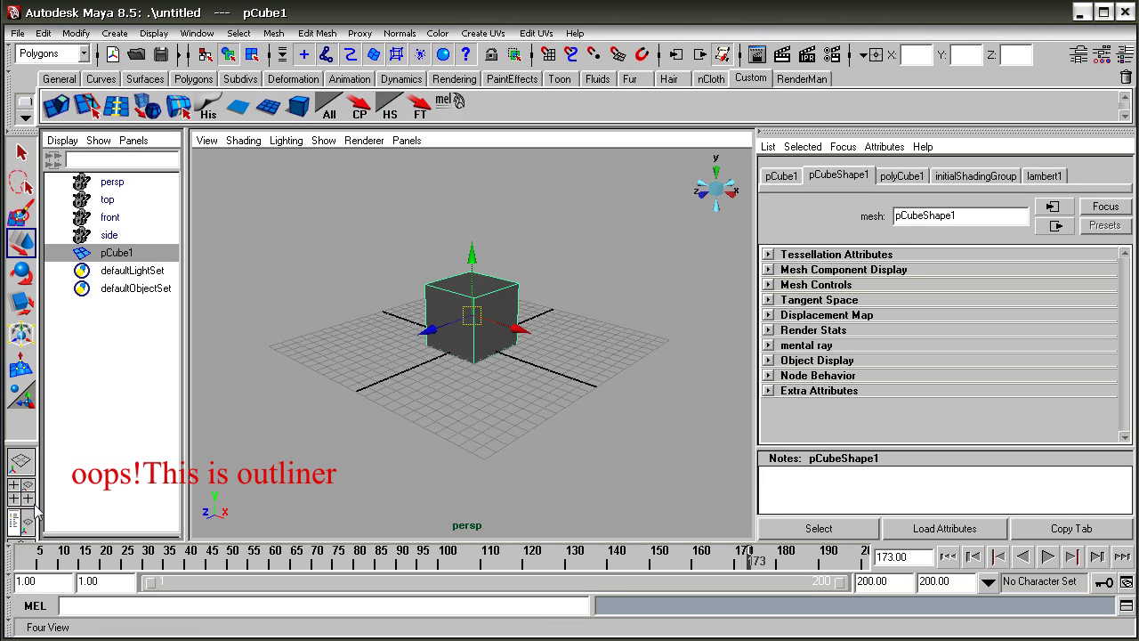
key("space")
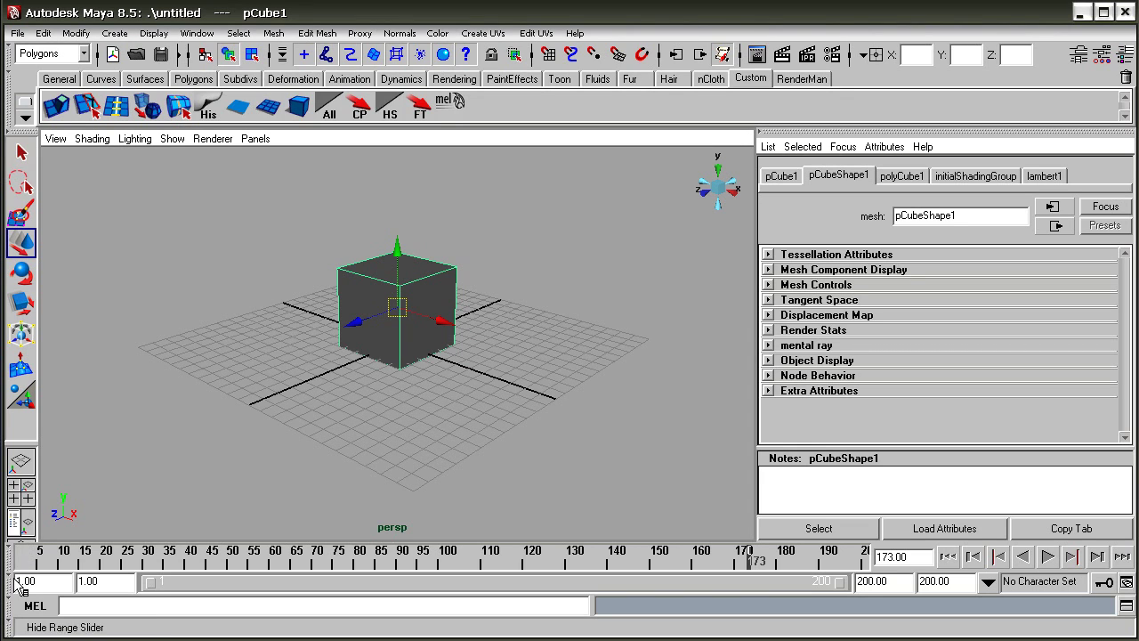
- Hide the time slider, range slider and command line
left_click(7, 557)
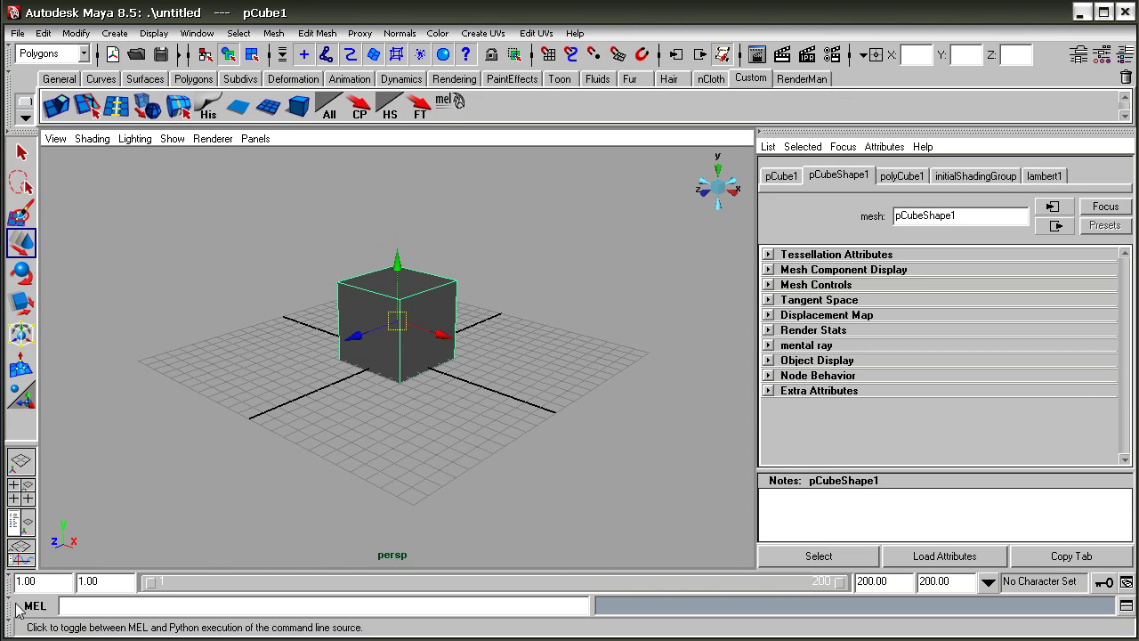
left_click(9, 583)
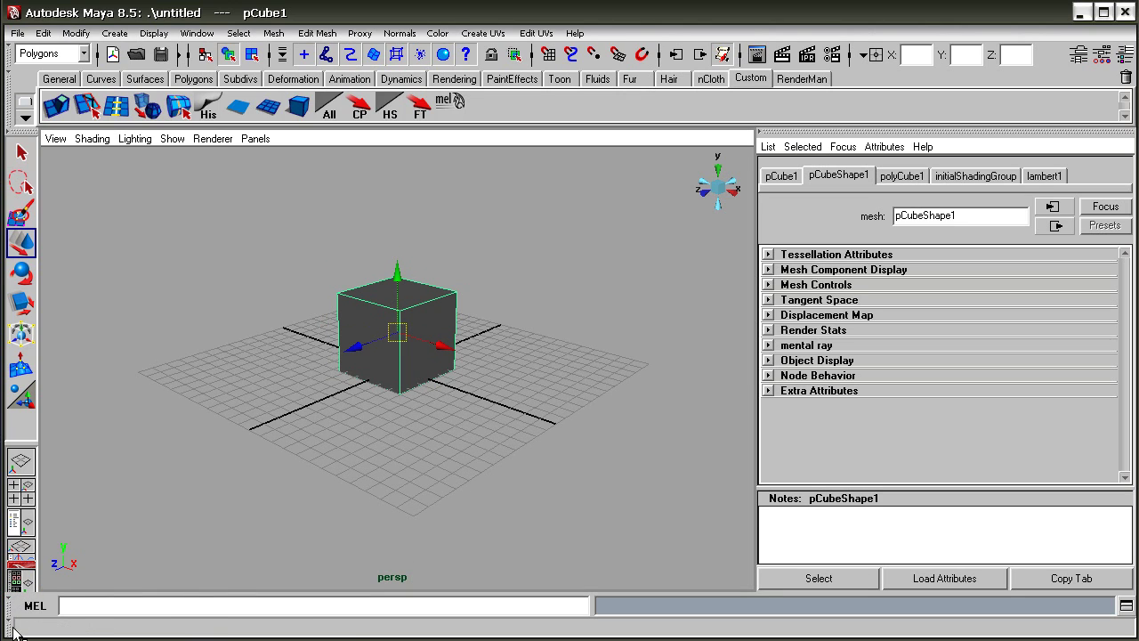
left_click(8, 606)
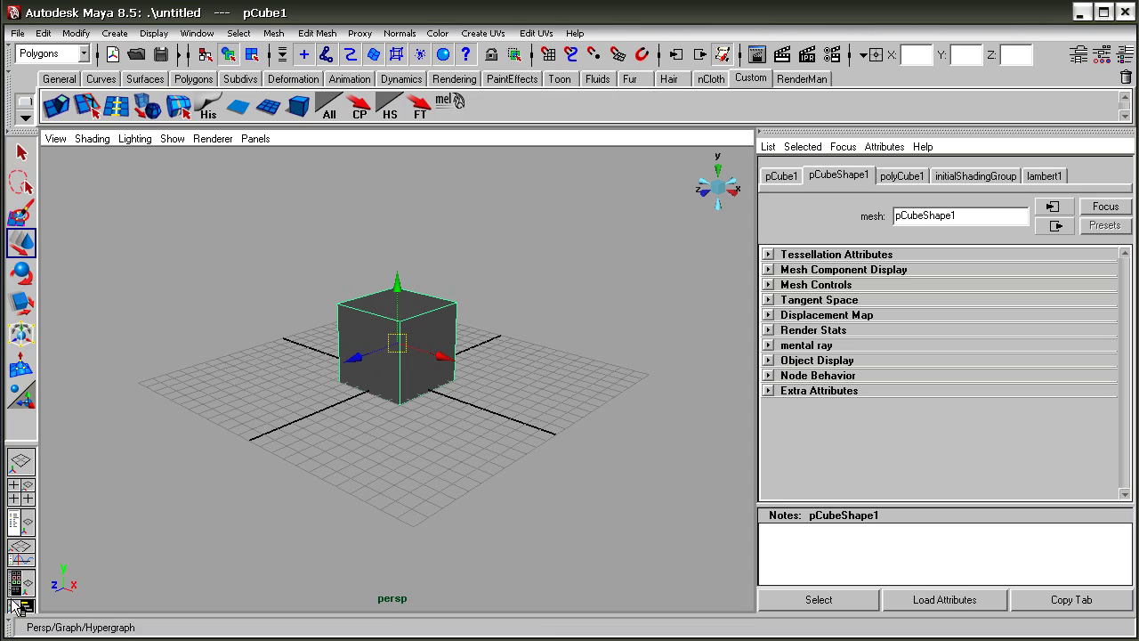
left_click(16, 583)
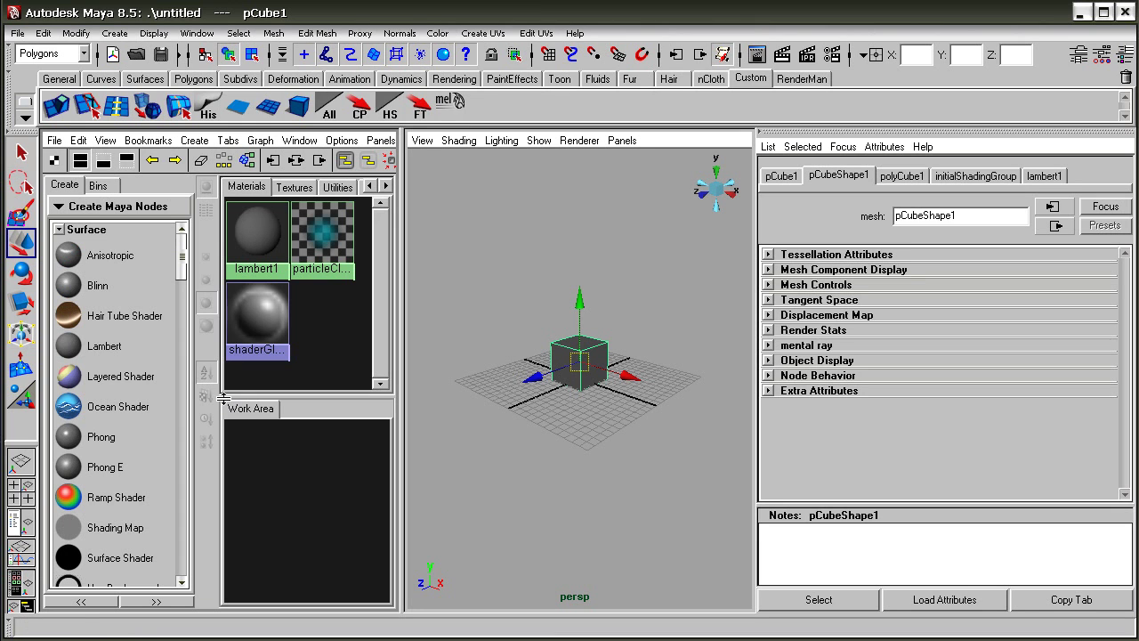
left_click(163, 208)
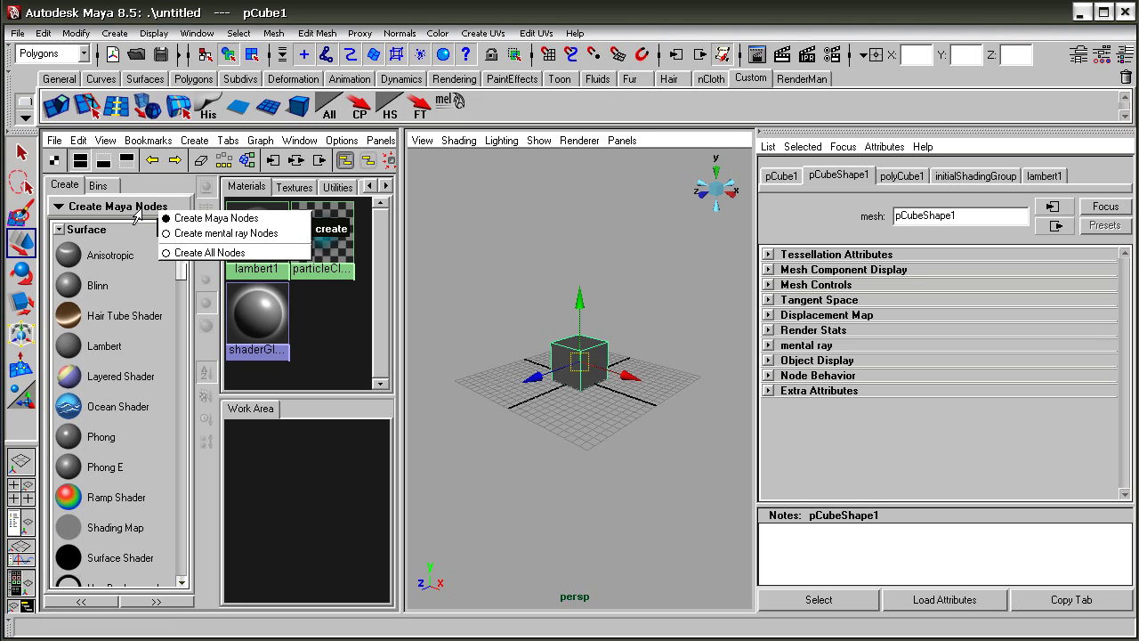
left_click(137, 216)
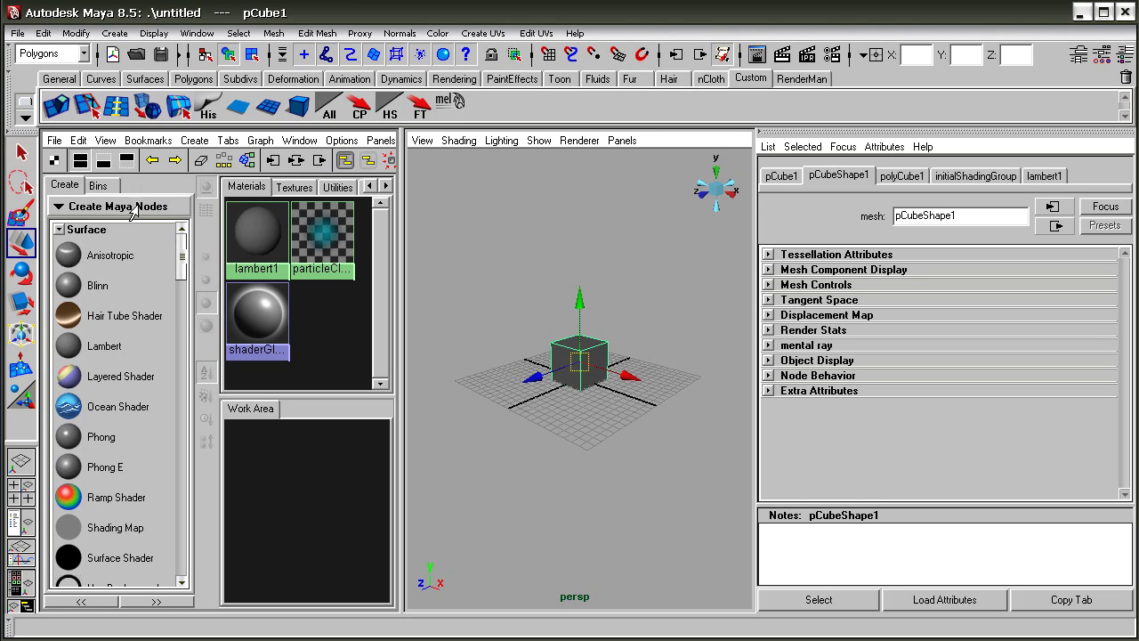
left_click(457, 258)
key("space")
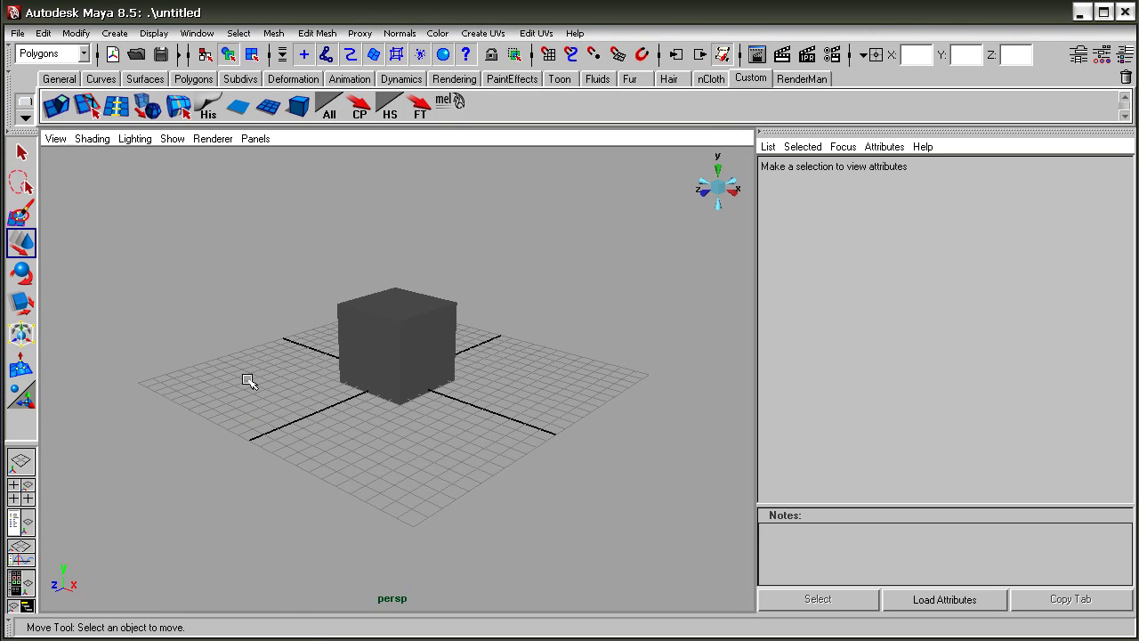
- Toggle all interface elements with Ctrl+Space, ending with the cube's perspective view filling the window
key("ctrl+space")
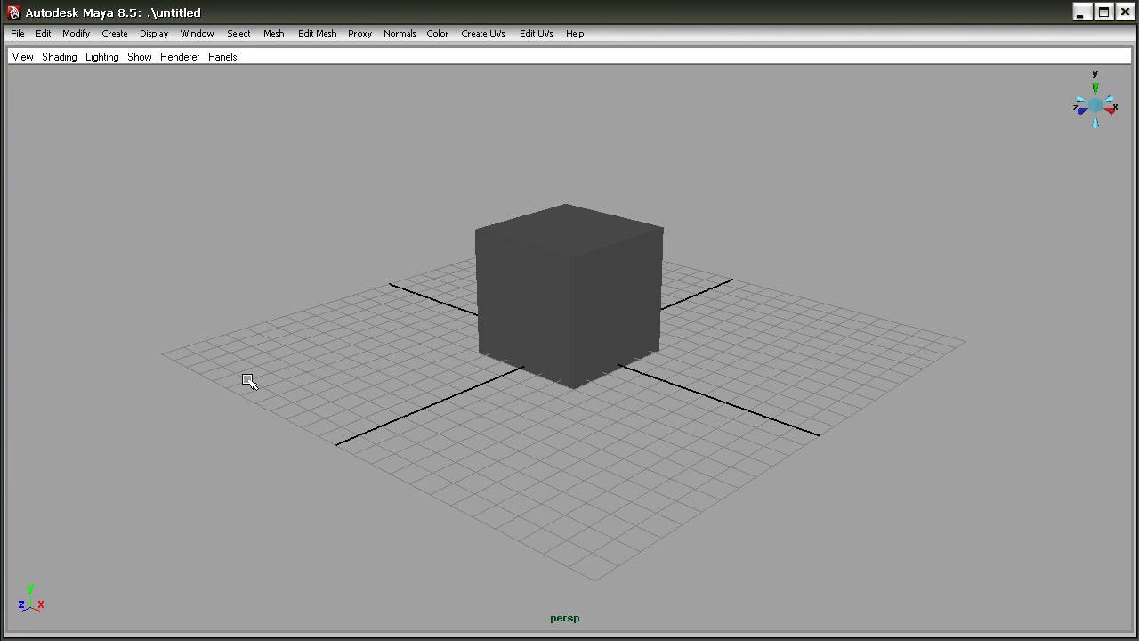
key("ctrl+space")
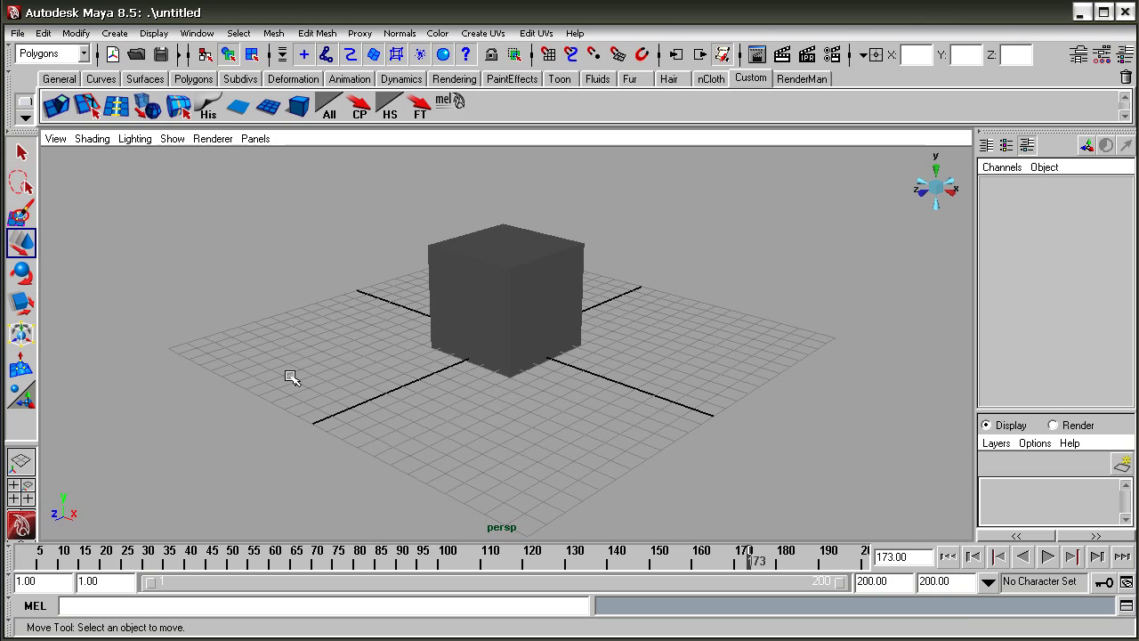
left_click(495, 274)
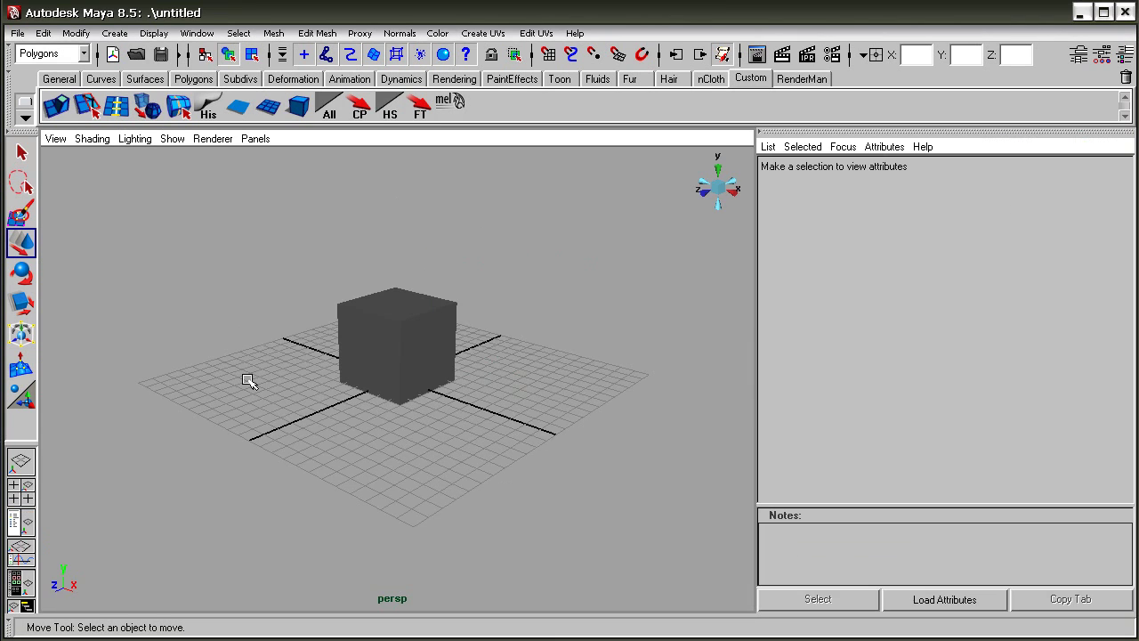
key("ctrl+space")
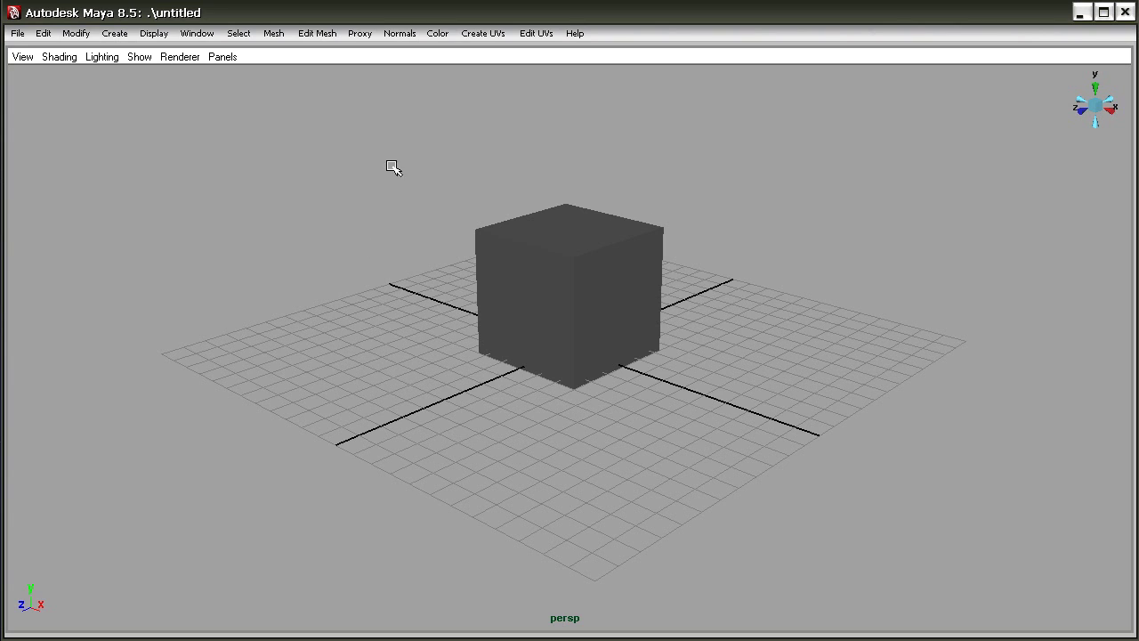
key("ctrl+space")
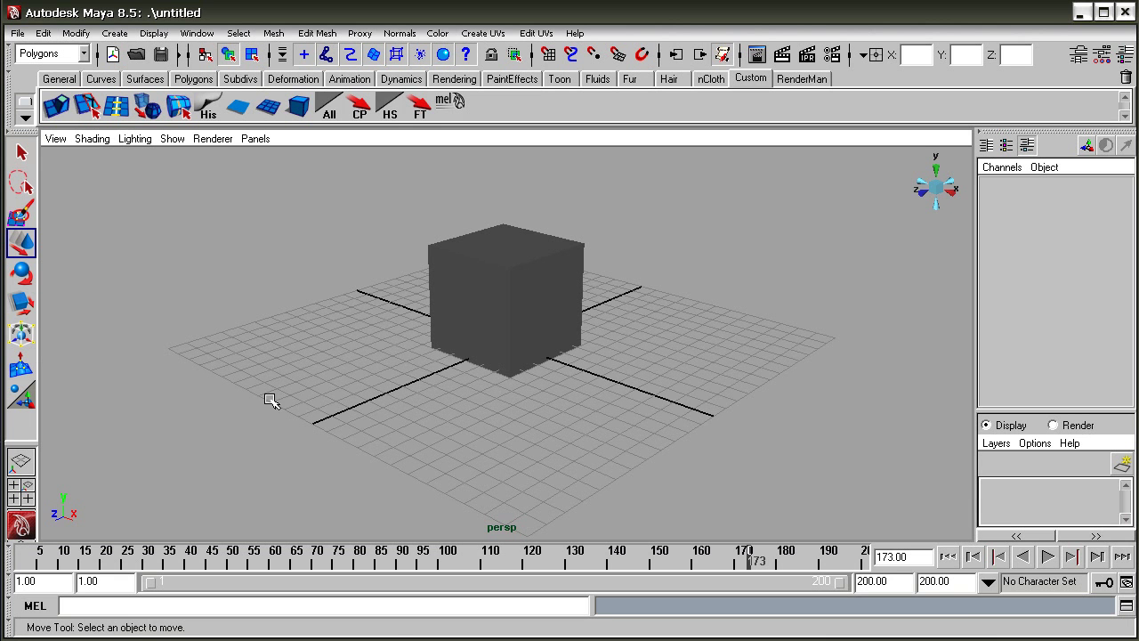
left_click(507, 293)
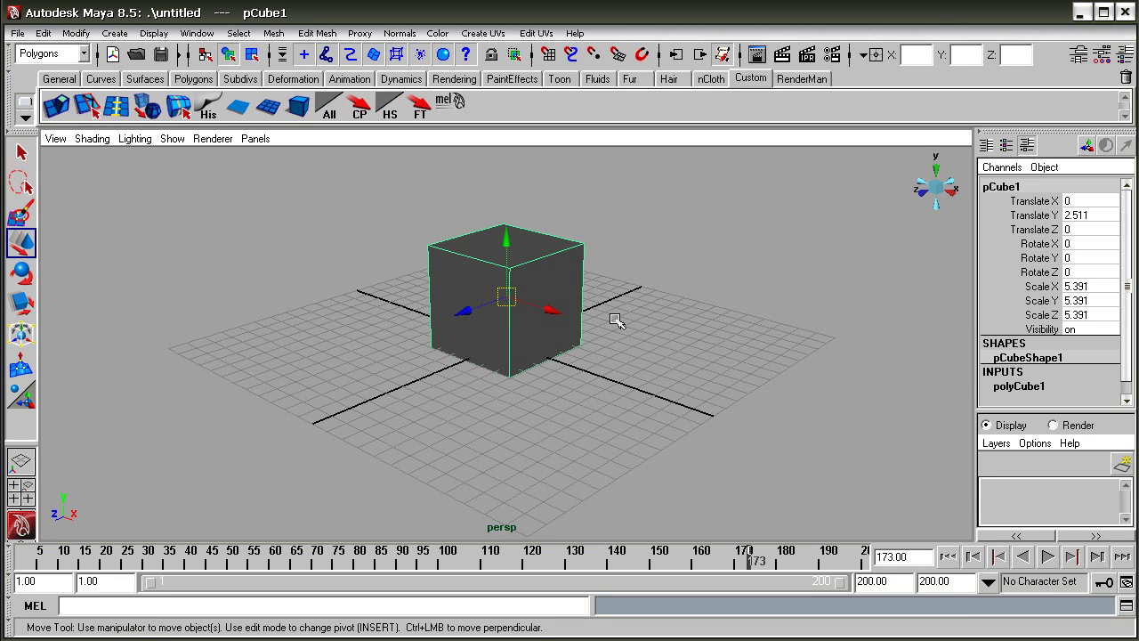
left_click(246, 378)
key("ctrl+space")
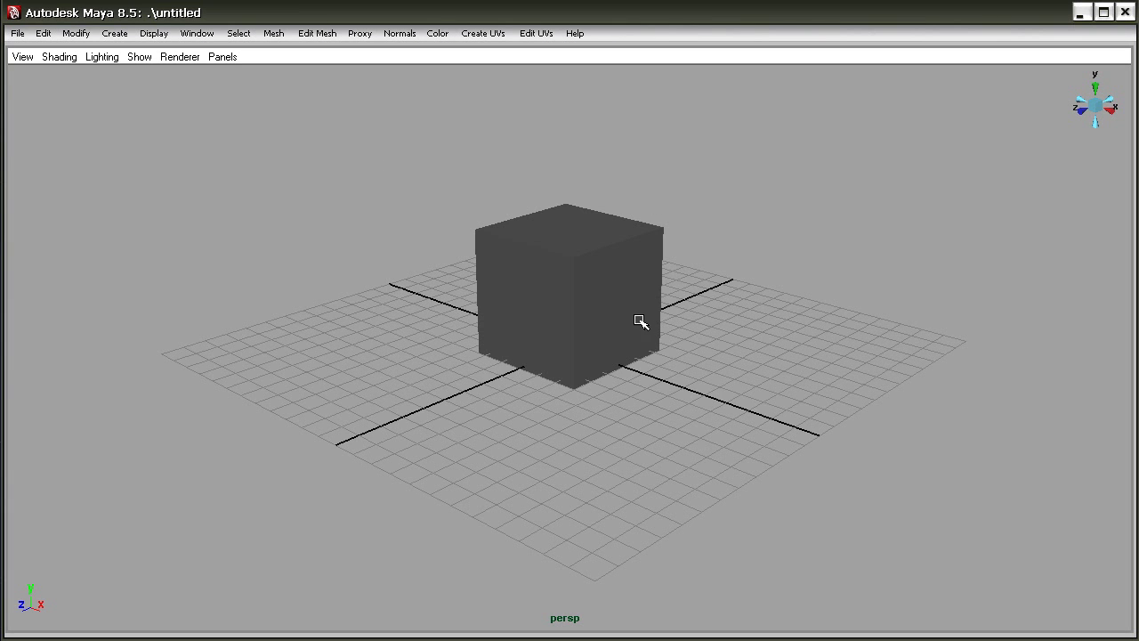